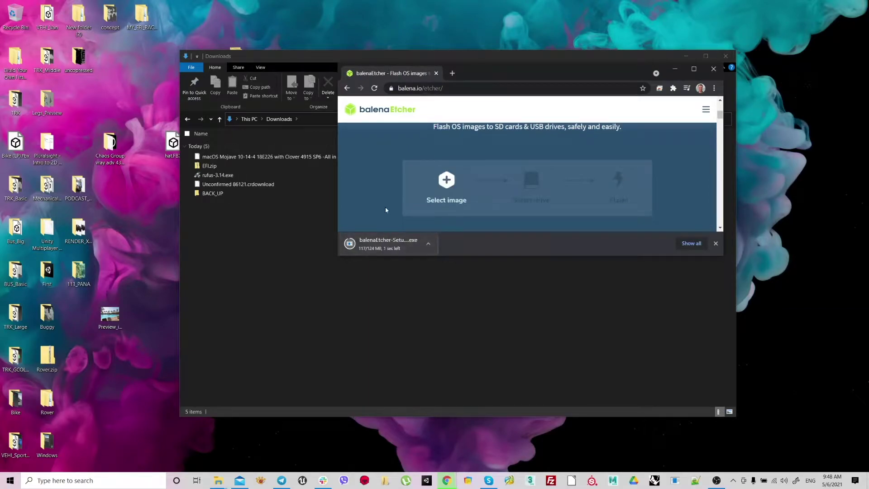
- Show the downloaded balenaEtcher installer in Downloads and minimize the duplicate Explorer window
{"action": "left_click", "coordinate": [428, 244]}
{"action": "left_click", "coordinate": [446, 285]}
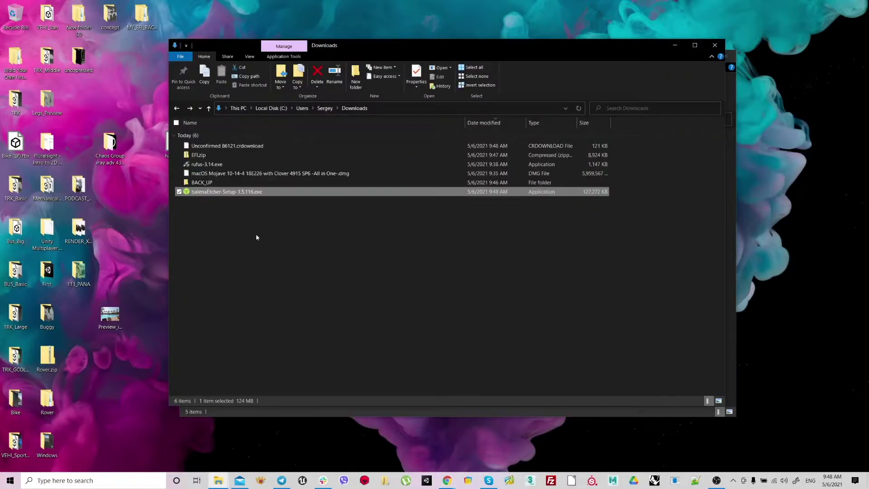
{"action": "left_click_drag", "start_coordinate": [480, 49], "coordinate": [468, 114]}
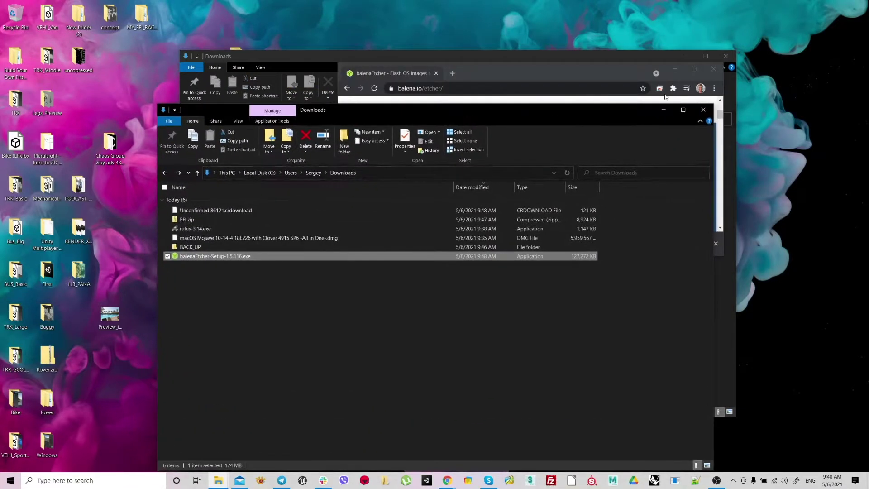
{"action": "left_click", "coordinate": [518, 58]}
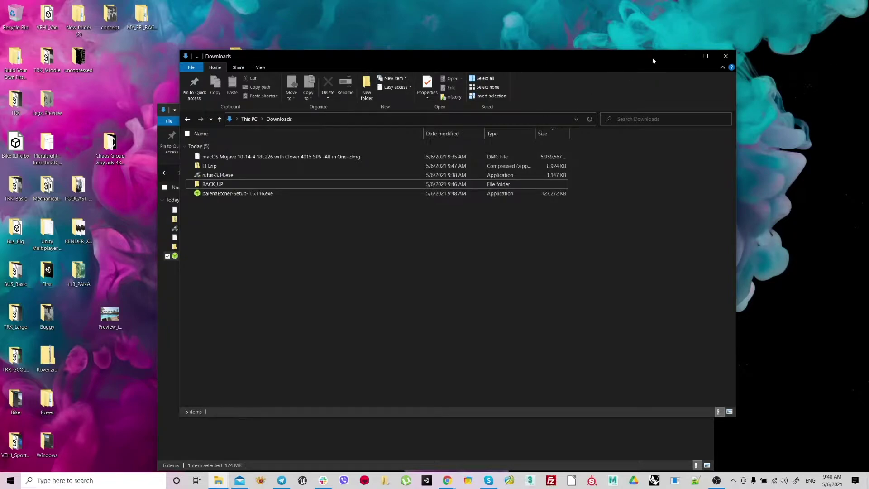
{"action": "left_click", "coordinate": [685, 57]}
{"action": "left_click_drag", "start_coordinate": [395, 114], "coordinate": [444, 85]}
- Browse the Downloads items, settling on the macOS Mojave disk image
{"action": "left_click", "coordinate": [287, 272]}
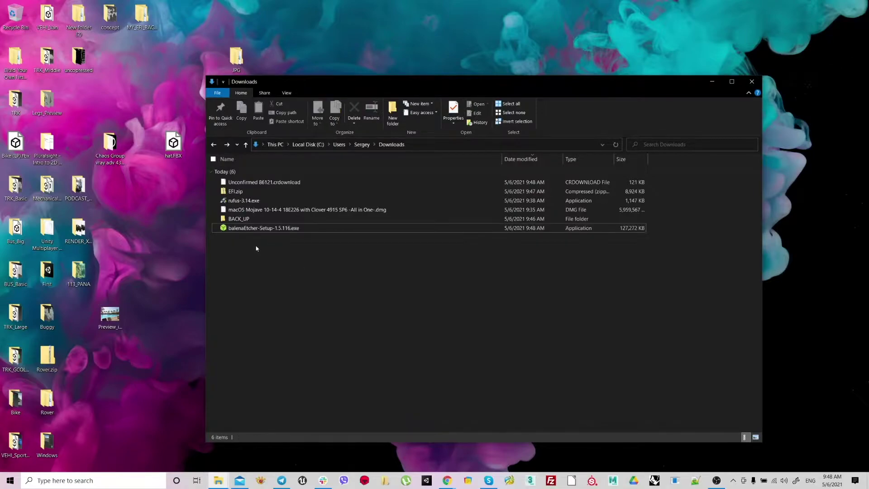
{"action": "left_click", "coordinate": [220, 229]}
{"action": "left_click", "coordinate": [272, 267]}
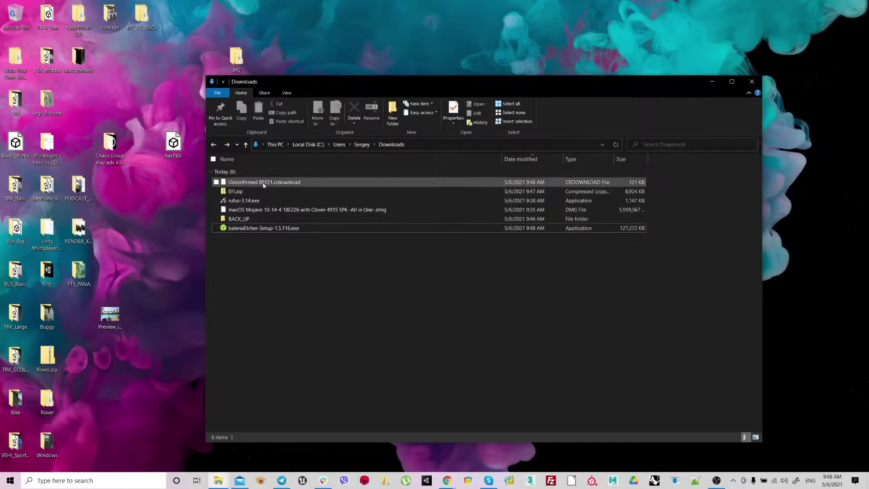
{"action": "left_click", "coordinate": [261, 211]}
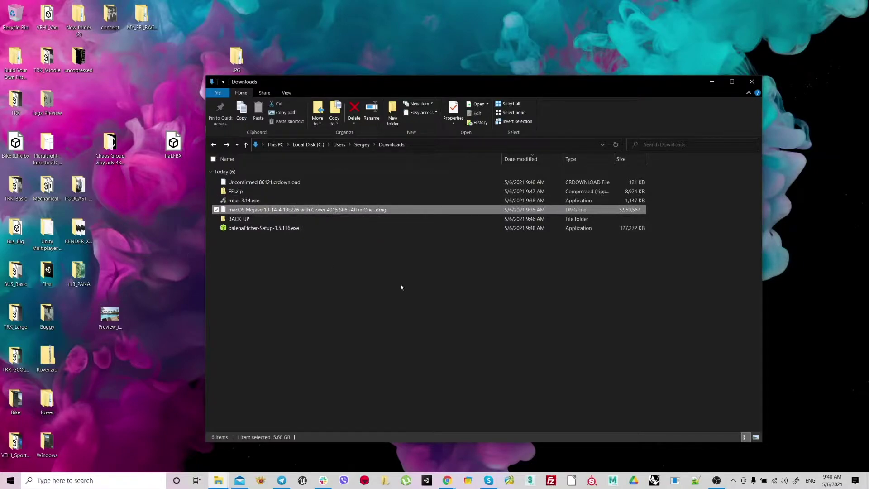
{"action": "key", "text": "Down"}
{"action": "key", "text": "Up"}
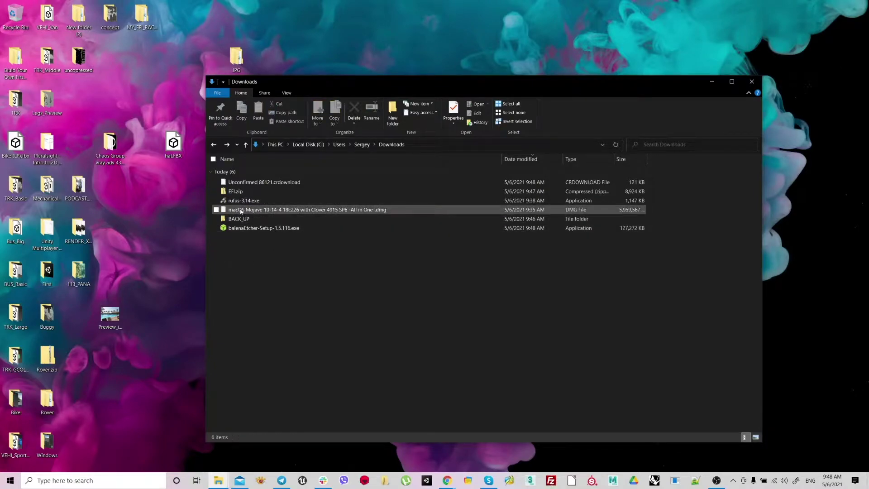
{"action": "key", "text": "Down"}
{"action": "key", "text": "Down"}
{"action": "key", "text": "Up"}
{"action": "key", "text": "Up"}
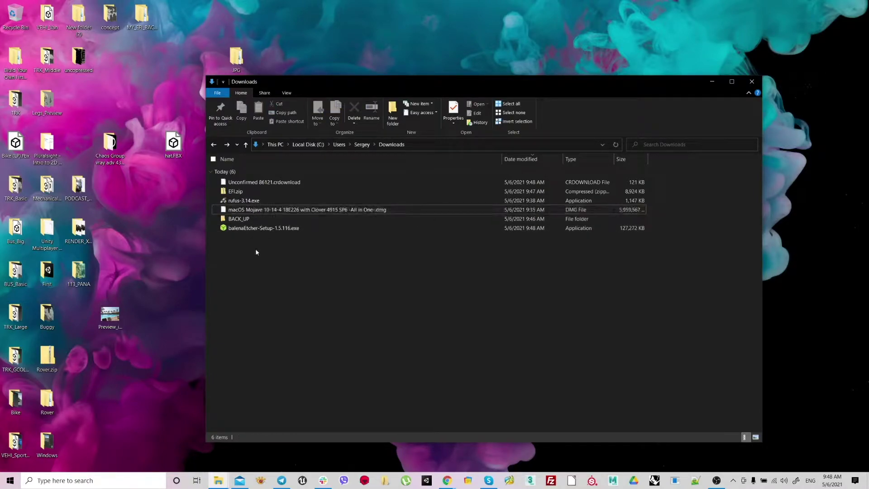
- Review the remaining Downloads items and select balenaEtcher-Setup-1.5.116.exe
{"action": "left_click_drag", "start_coordinate": [304, 261], "coordinate": [272, 212]}
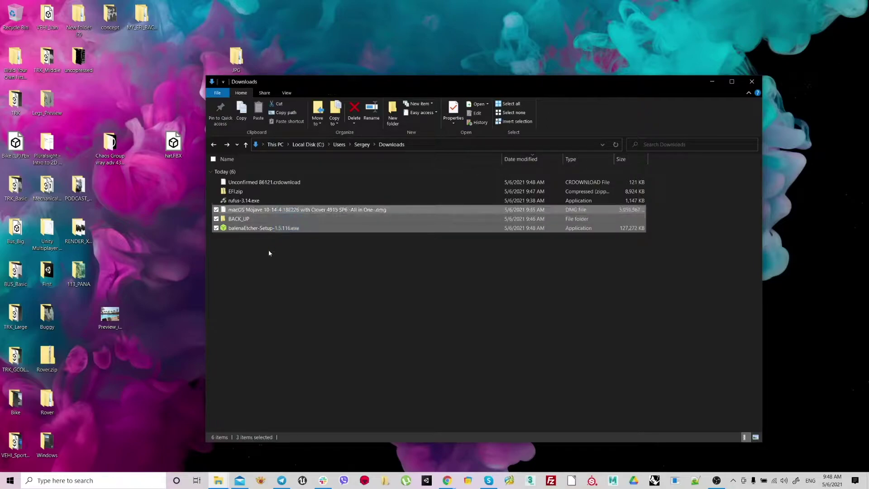
{"action": "key", "text": "Up"}
{"action": "key", "text": "Down"}
{"action": "left_click", "coordinate": [266, 288]}
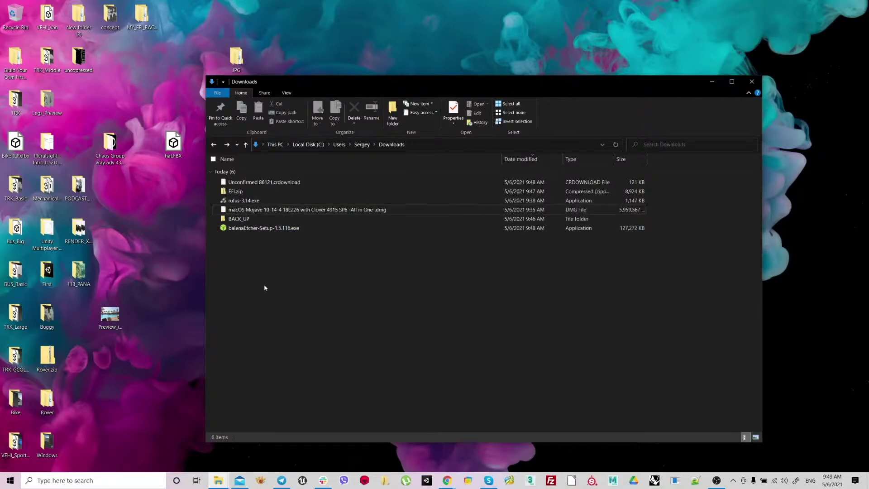
{"action": "key", "text": "space"}
{"action": "key", "text": "Down"}
{"action": "left_click", "coordinate": [268, 249]}
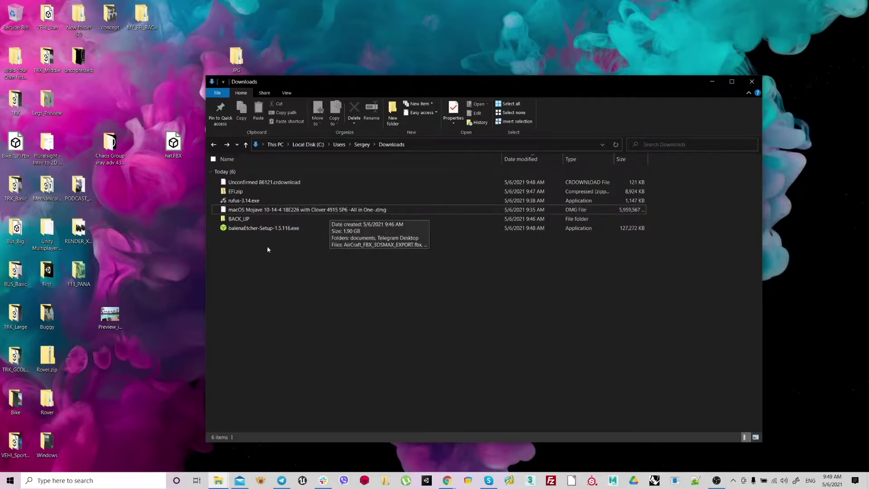
{"action": "left_click", "coordinate": [254, 228]}
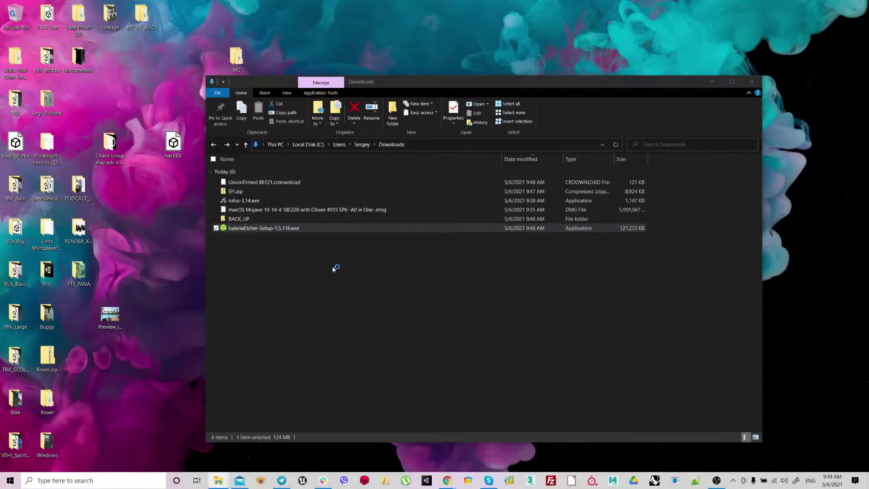
- Install balenaEtcher, accepting the licence, and launch it from the new desktop shortcut
{"action": "double_click", "coordinate": [255, 229]}
{"action": "left_click", "coordinate": [483, 310]}
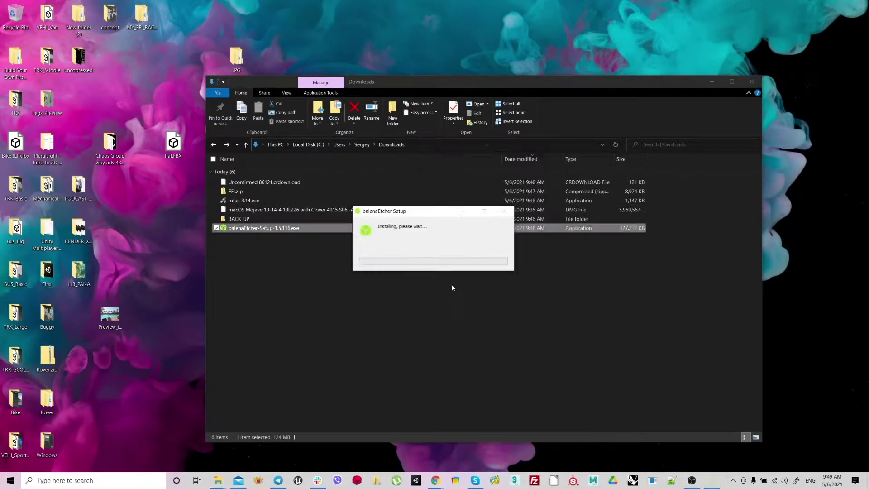
{"action": "left_click_drag", "start_coordinate": [410, 214], "coordinate": [368, 226]}
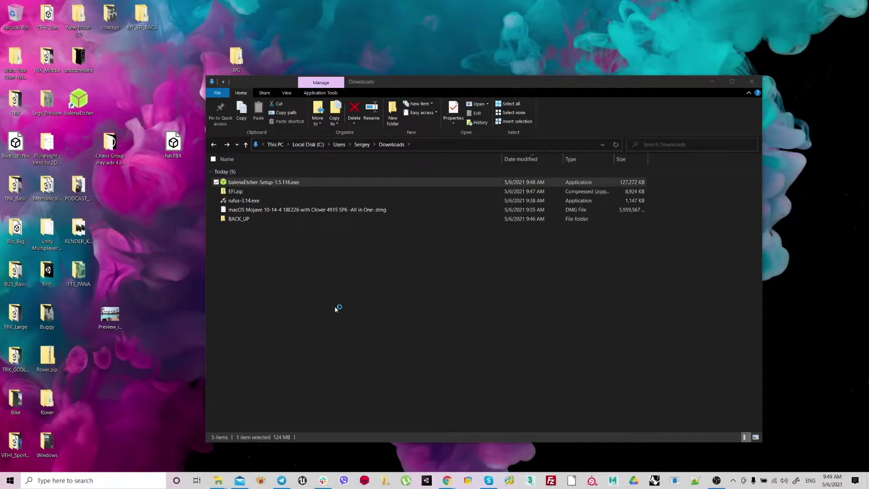
{"action": "double_click", "coordinate": [80, 105]}
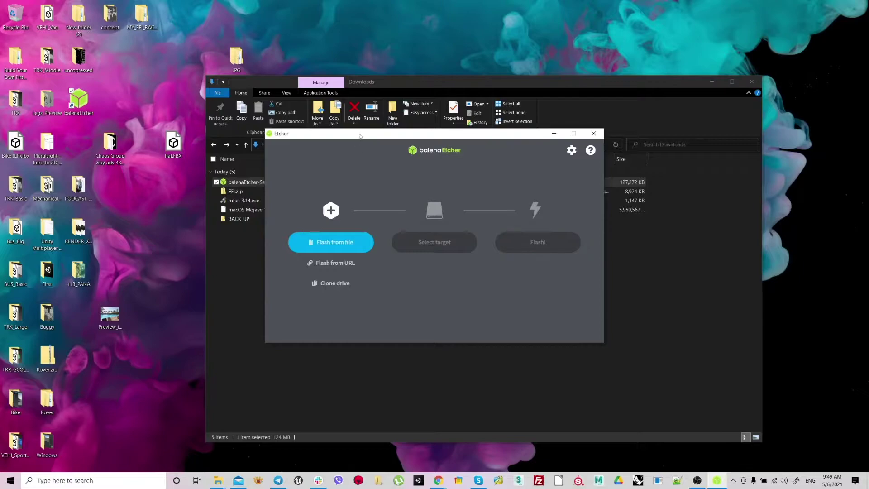
- Load the macOS Mojave .dmg from Downloads as Etcher's flash-from-file image
{"action": "left_click_drag", "start_coordinate": [361, 134], "coordinate": [427, 144]}
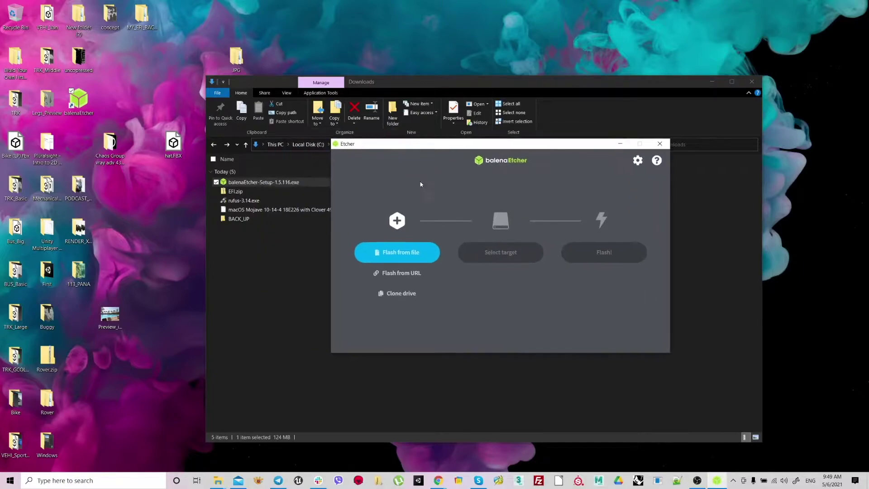
{"action": "left_click", "coordinate": [401, 256]}
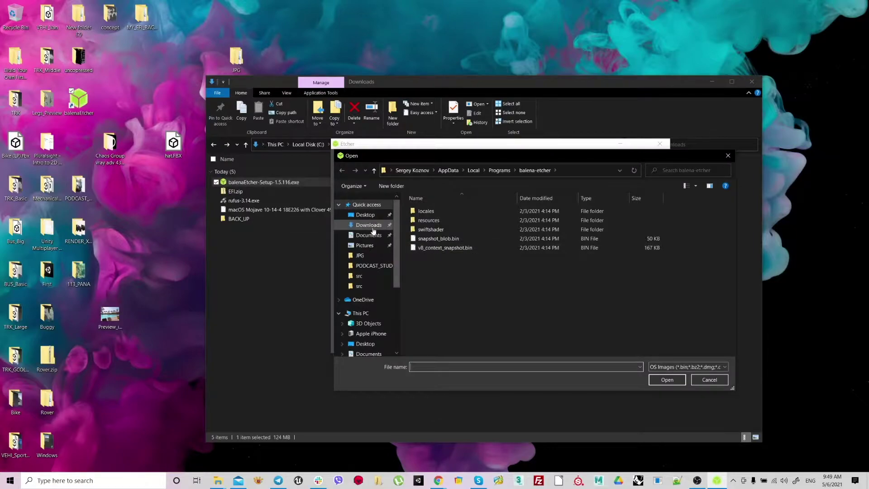
{"action": "left_click", "coordinate": [427, 231]}
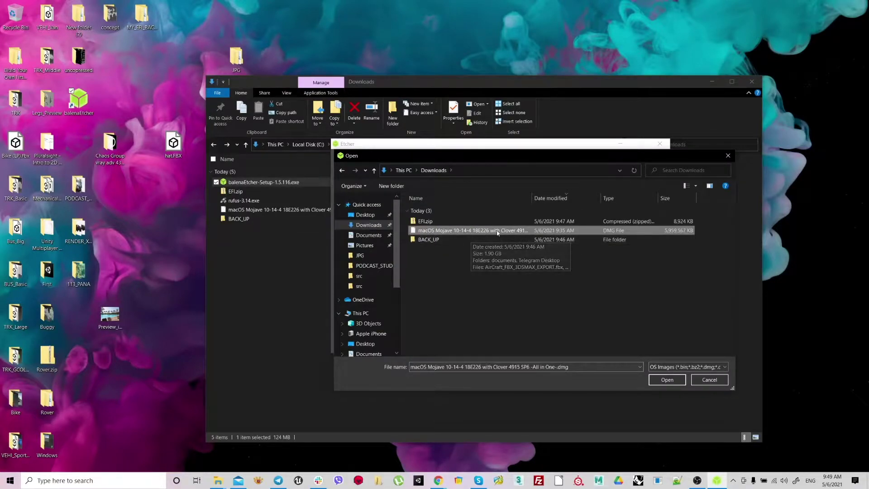
{"action": "left_click", "coordinate": [668, 380]}
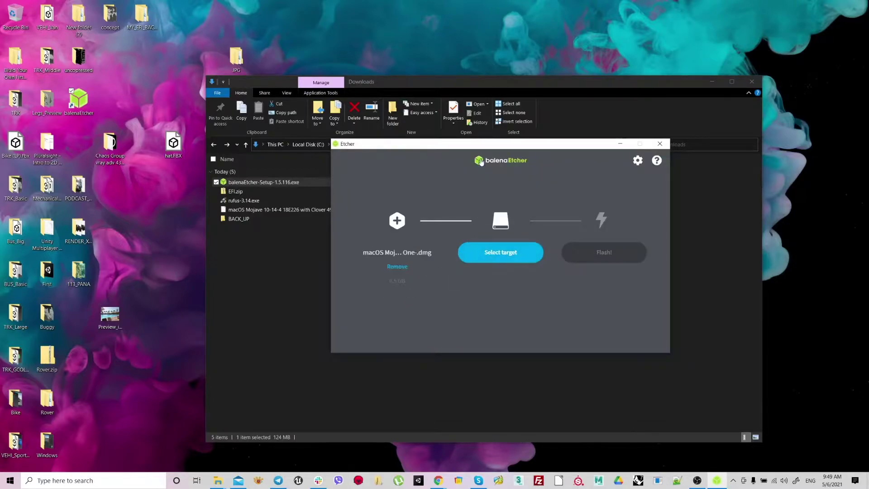
- Choose Mass Storage Device USB Device (E:) as the flash target, with hidden drives shown
{"action": "left_click", "coordinate": [441, 256]}
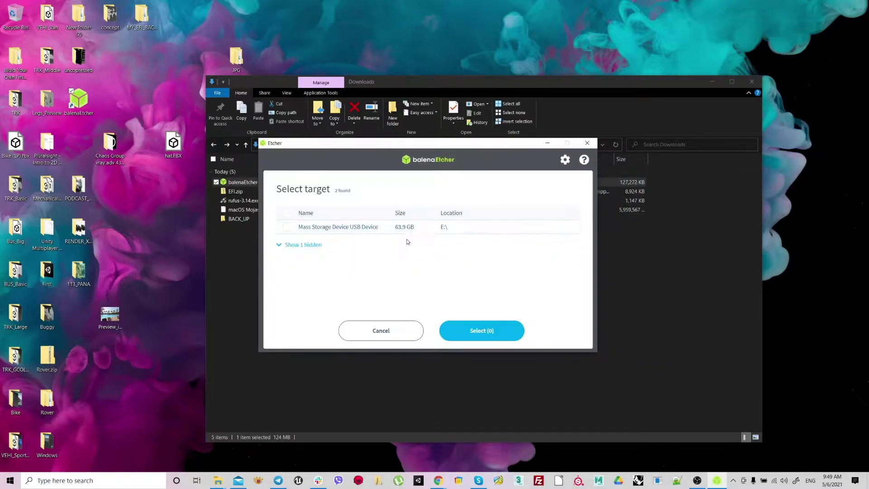
{"action": "left_click", "coordinate": [287, 226]}
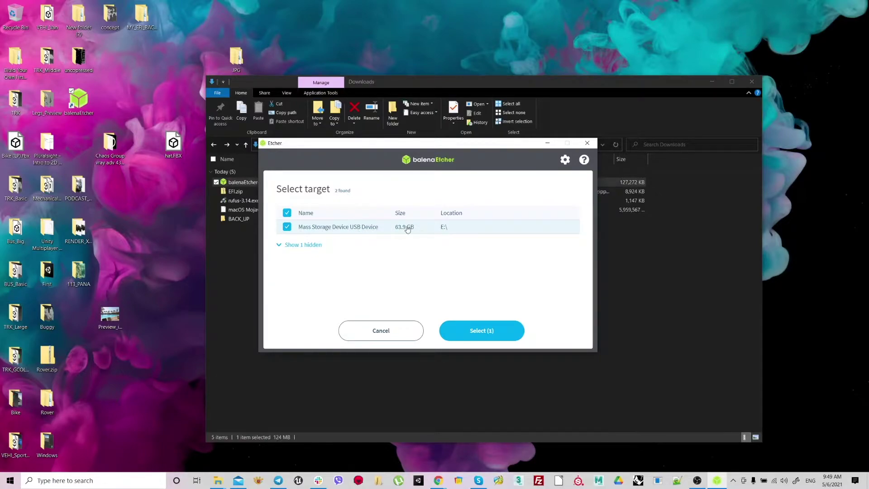
{"action": "left_click", "coordinate": [312, 246]}
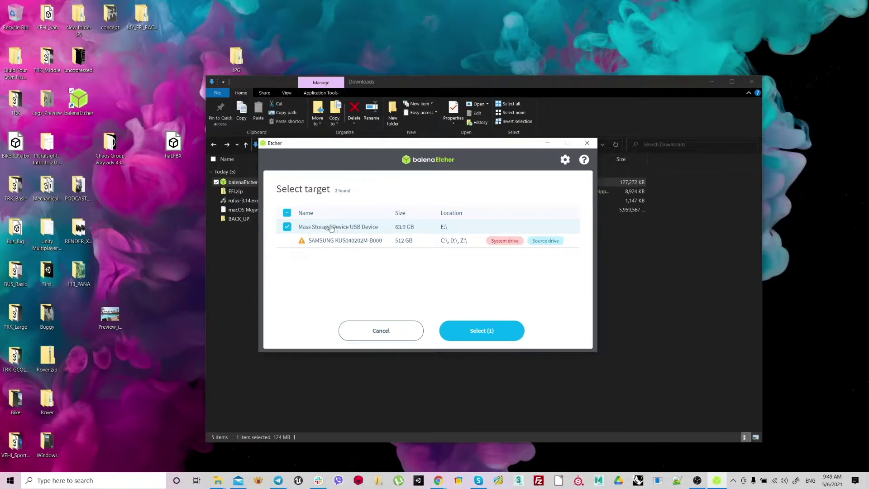
{"action": "left_click", "coordinate": [287, 213]}
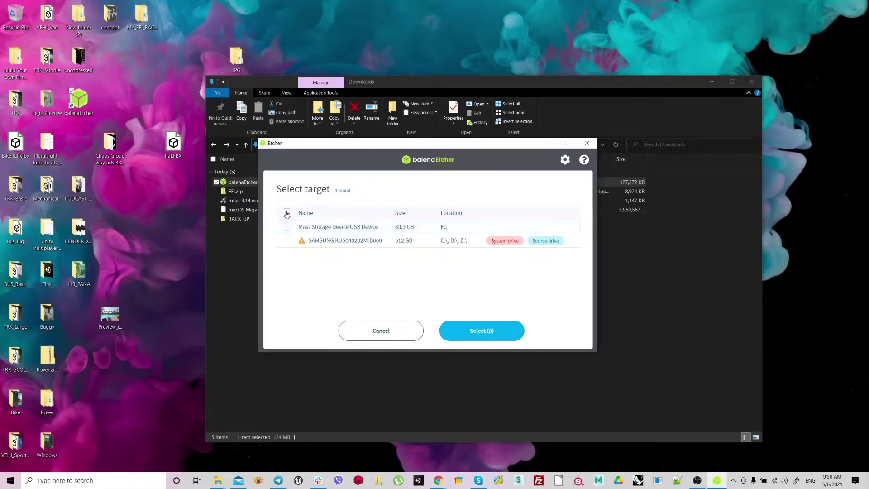
{"action": "left_click", "coordinate": [286, 227]}
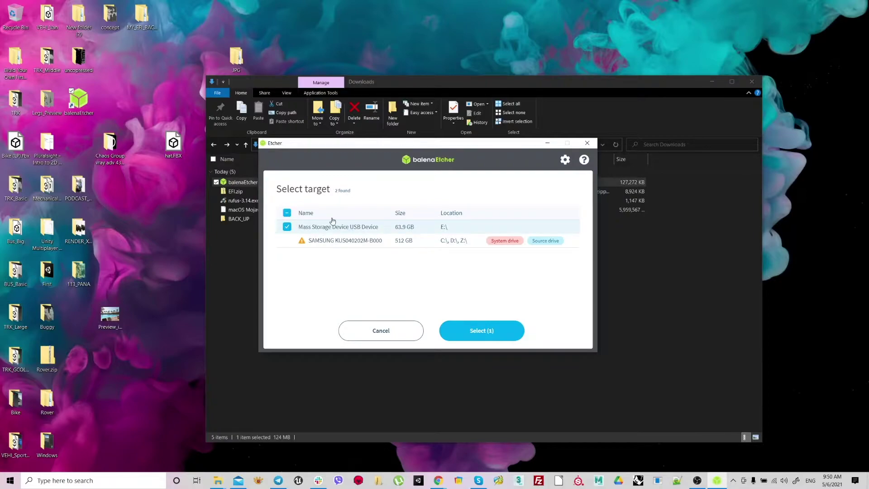
{"action": "left_click", "coordinate": [481, 333]}
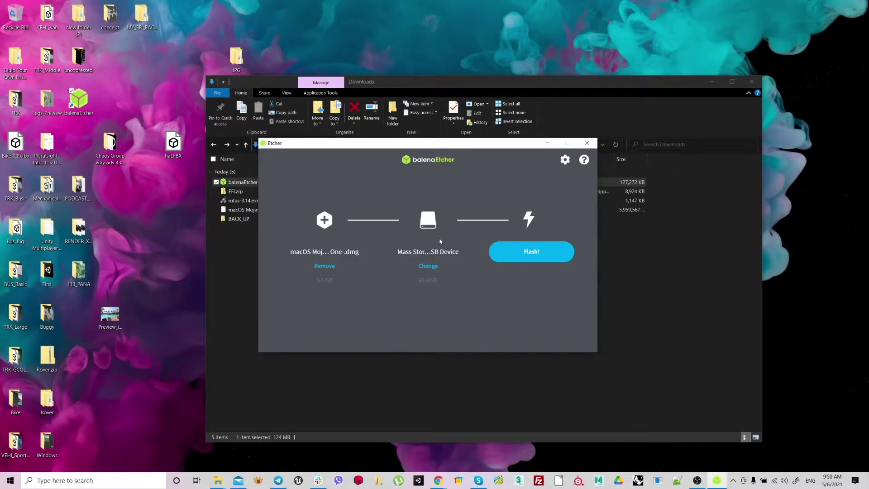
{"action": "key", "text": "super"}
{"action": "left_click", "coordinate": [447, 142]}
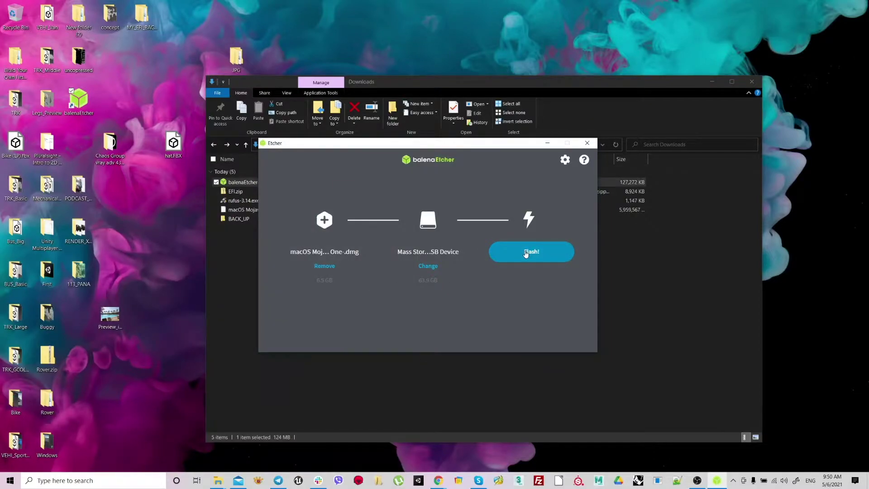
- Go through Desktop to This PC, check USB-STORAGE (E:) is empty, then close it
{"action": "key", "text": "super+e"}
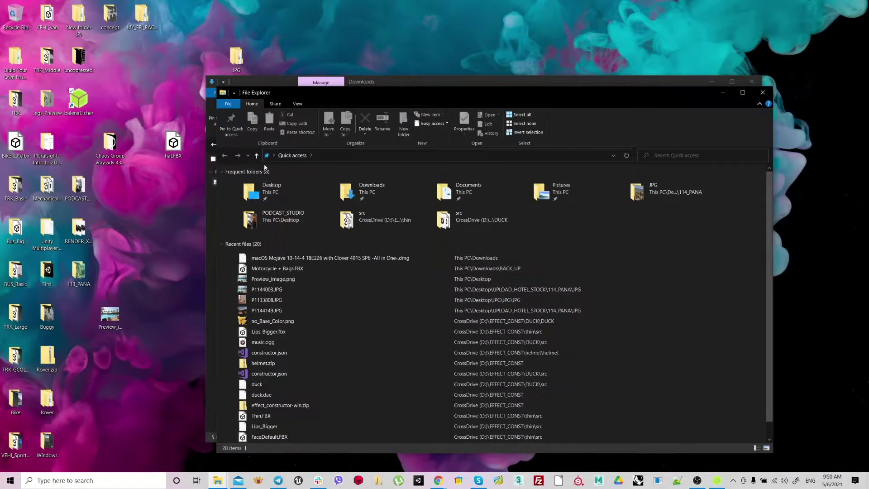
{"action": "double_click", "coordinate": [272, 189]}
{"action": "double_click", "coordinate": [253, 201]}
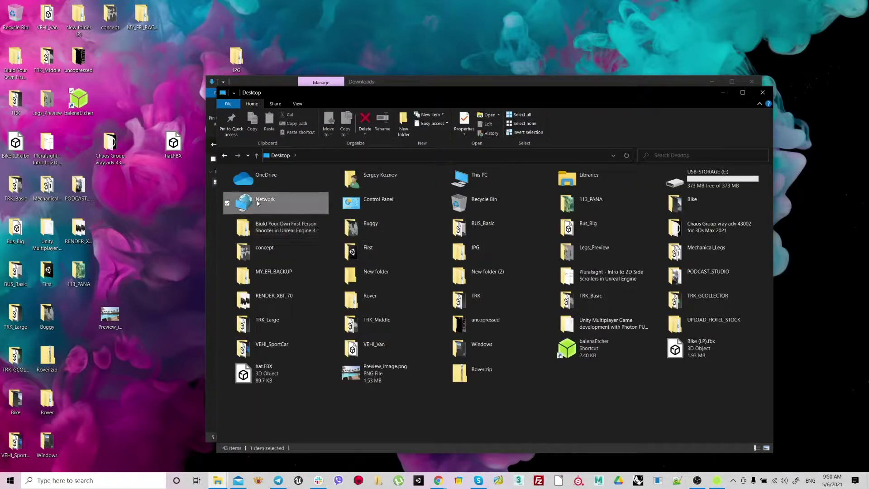
{"action": "left_click", "coordinate": [530, 241]}
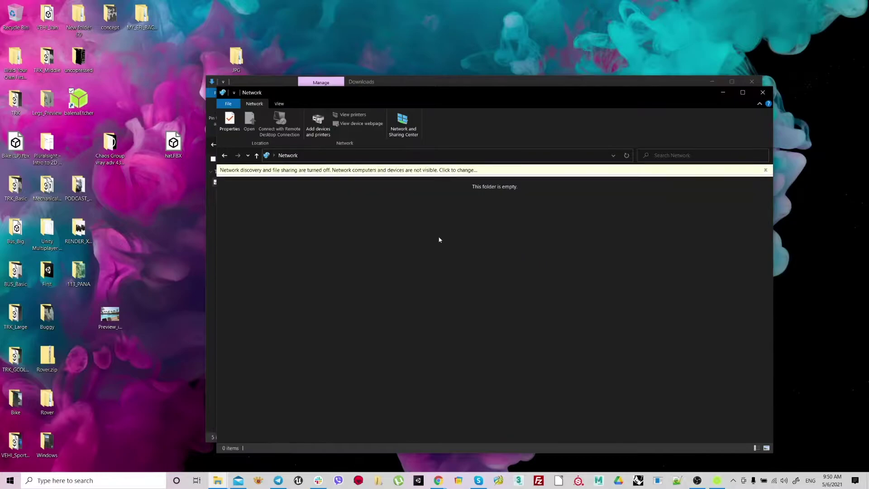
{"action": "left_click", "coordinate": [256, 155]}
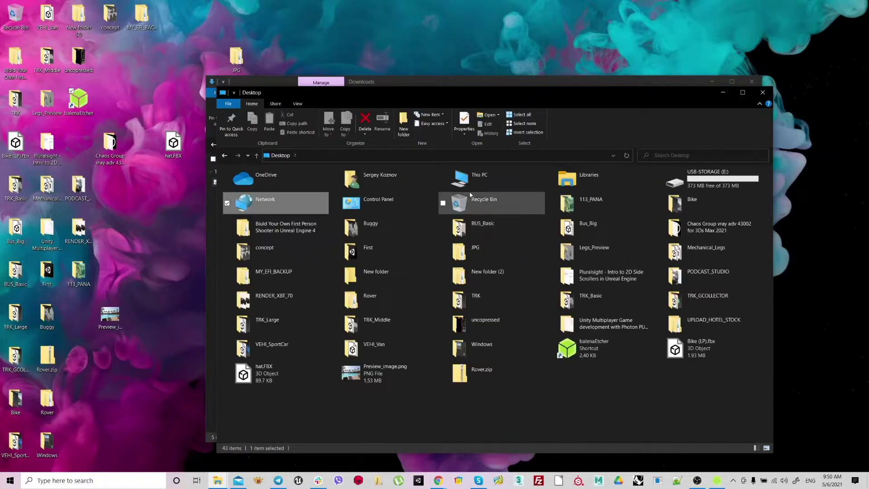
{"action": "double_click", "coordinate": [453, 179]}
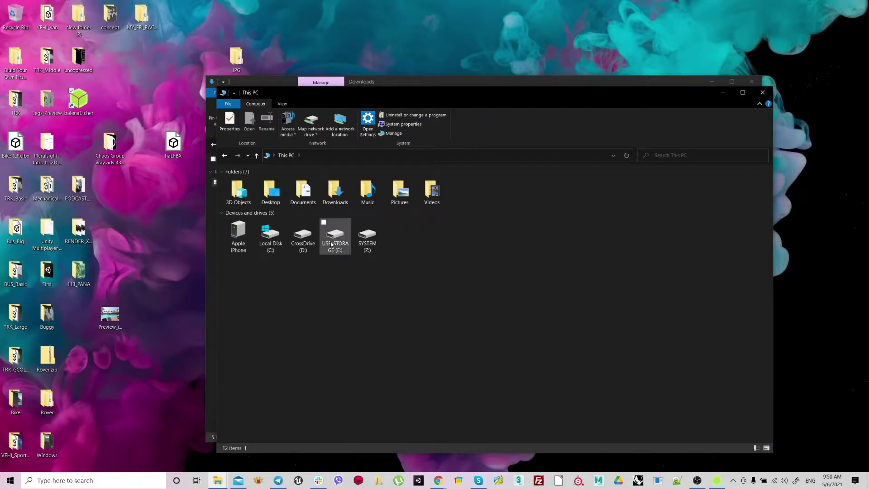
{"action": "double_click", "coordinate": [335, 234]}
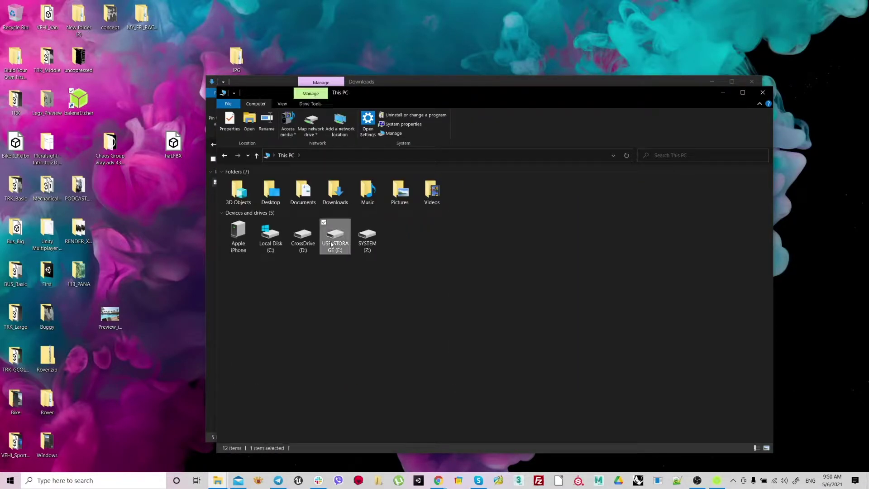
{"action": "left_click", "coordinate": [763, 92]}
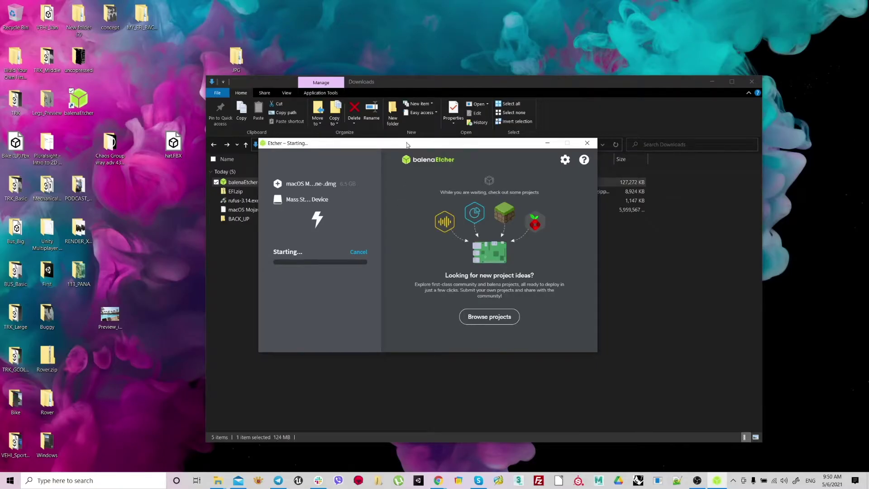
- Move the Downloads window to the top, in front of the flashing Etcher window
{"action": "left_click_drag", "start_coordinate": [407, 145], "coordinate": [414, 162]}
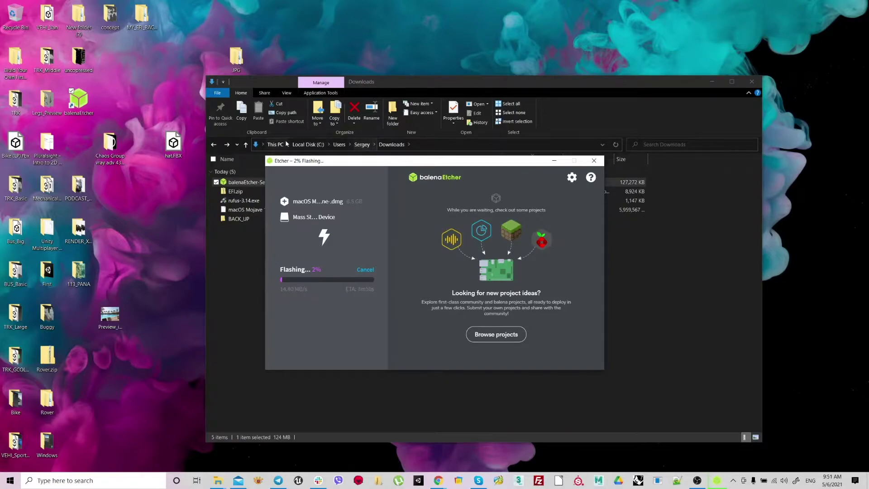
{"action": "left_click_drag", "start_coordinate": [382, 77], "coordinate": [385, 303]}
{"action": "left_click_drag", "start_coordinate": [454, 232], "coordinate": [450, 58]}
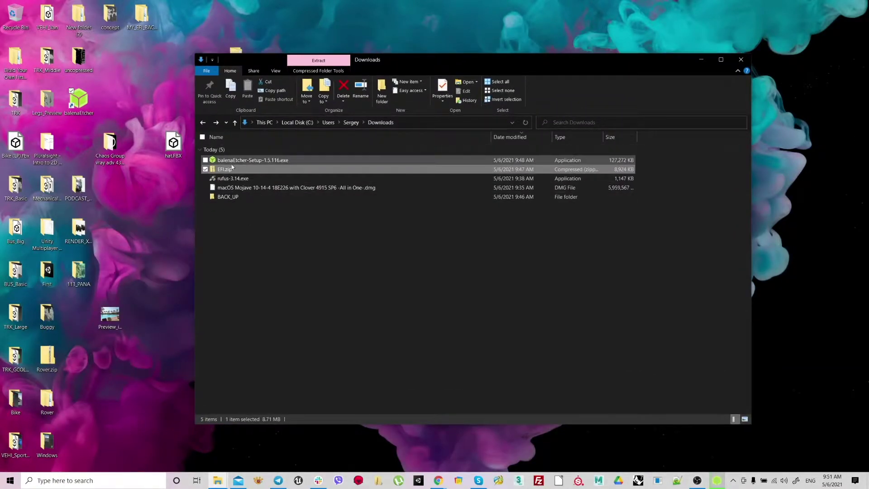
- Extract EFI.zip with 7-Zip into Downloads and delete .DS_Store from the inner EFI folder
{"action": "right_click", "coordinate": [245, 171]}
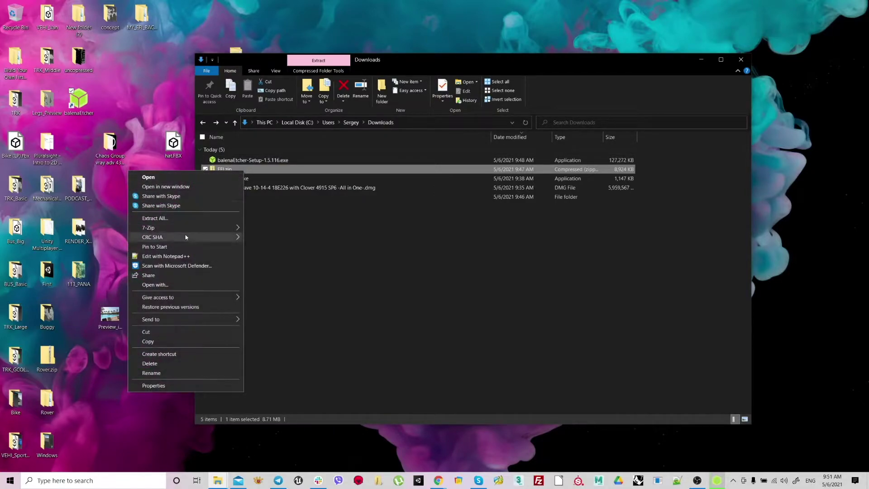
{"action": "mouse_move", "coordinate": [217, 228]}
{"action": "left_click", "coordinate": [279, 247]}
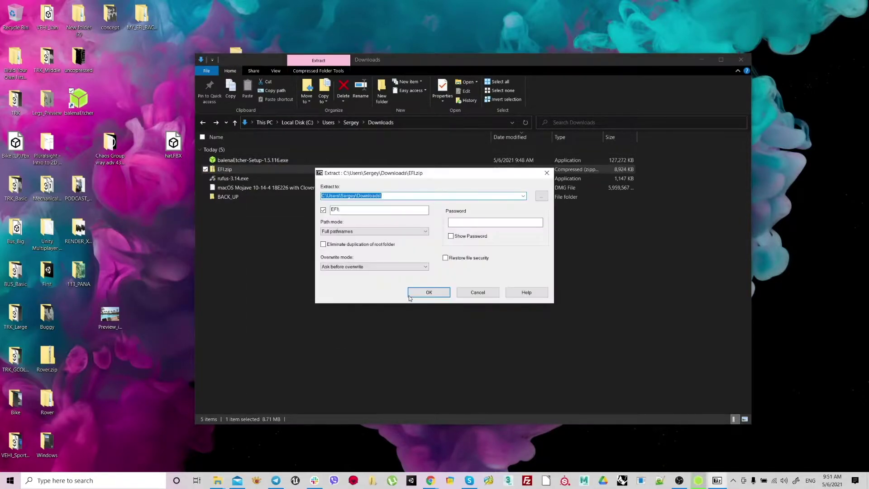
{"action": "left_click", "coordinate": [427, 295]}
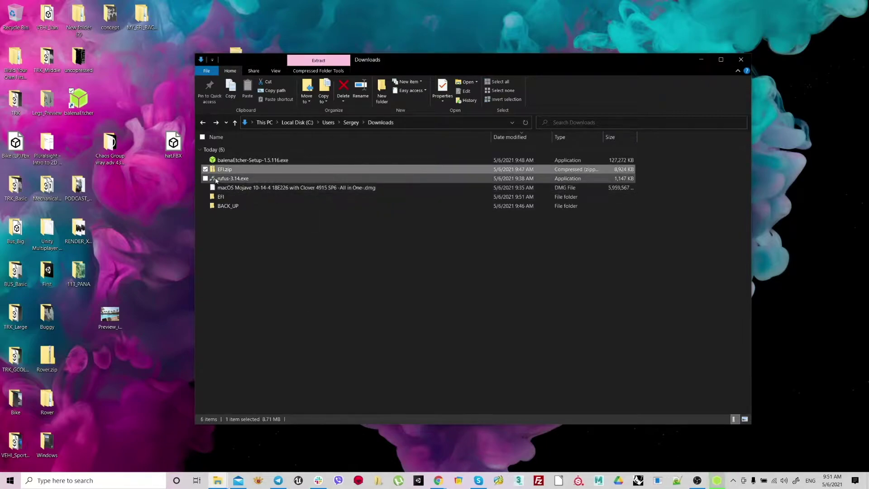
{"action": "left_click", "coordinate": [221, 197]}
{"action": "double_click", "coordinate": [221, 198]}
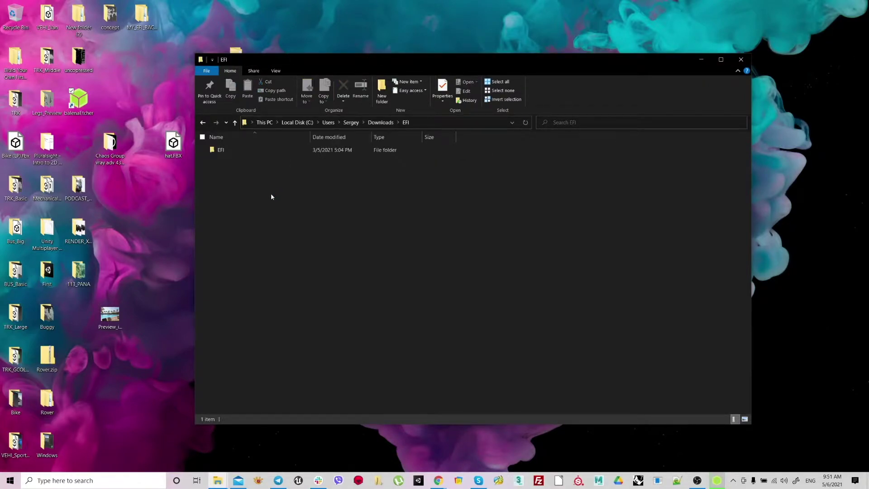
{"action": "double_click", "coordinate": [219, 150]}
{"action": "left_click", "coordinate": [245, 170]}
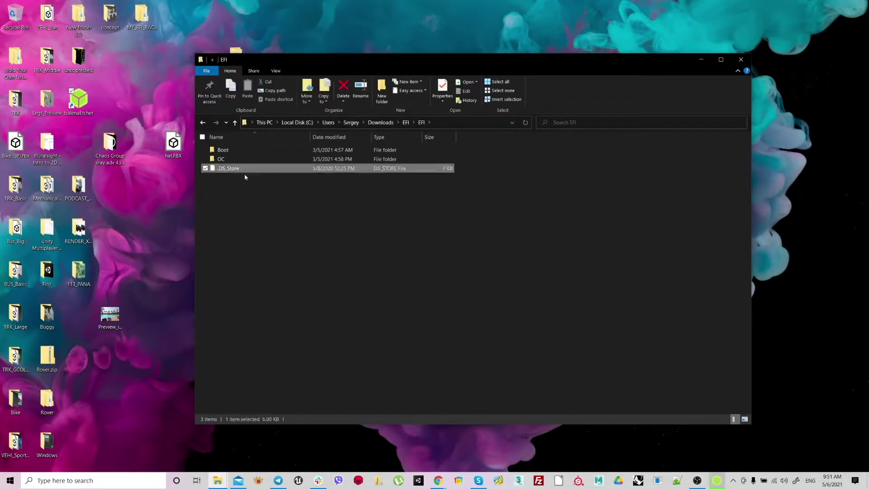
{"action": "key", "text": "Delete"}
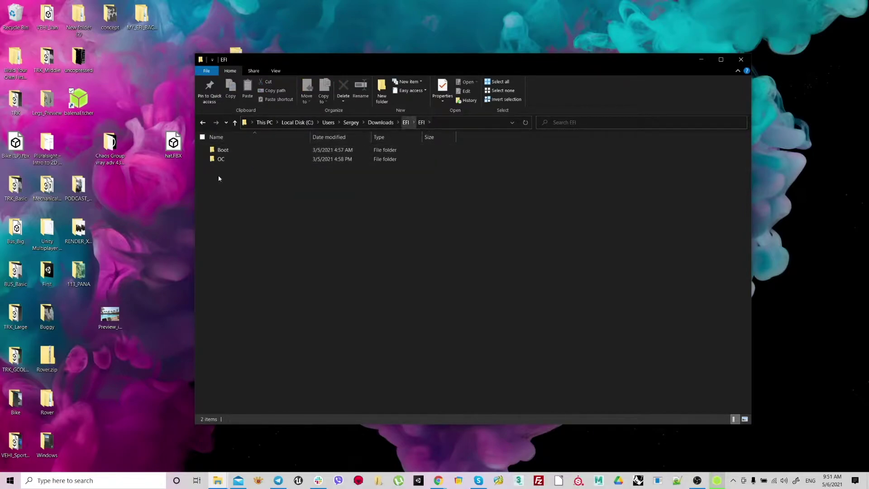
- Recheck the inner EFI folder holding Boot and OC, then return to Downloads
{"action": "left_click", "coordinate": [381, 122]}
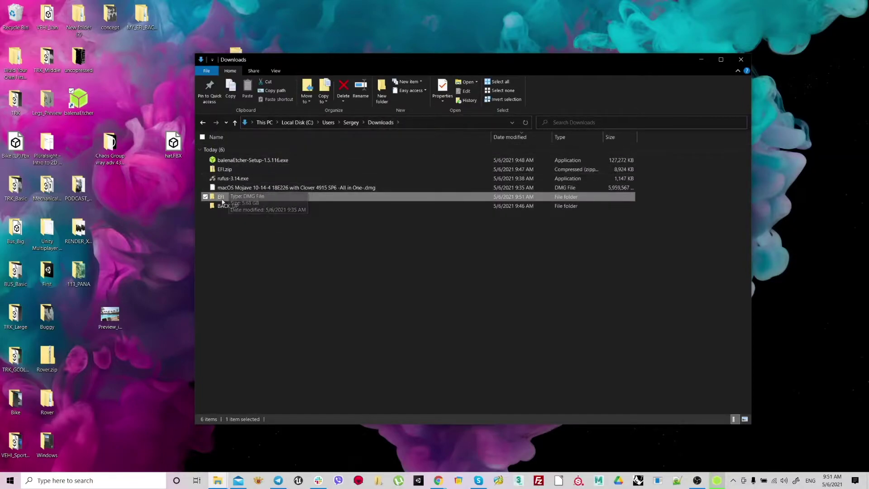
{"action": "double_click", "coordinate": [220, 198]}
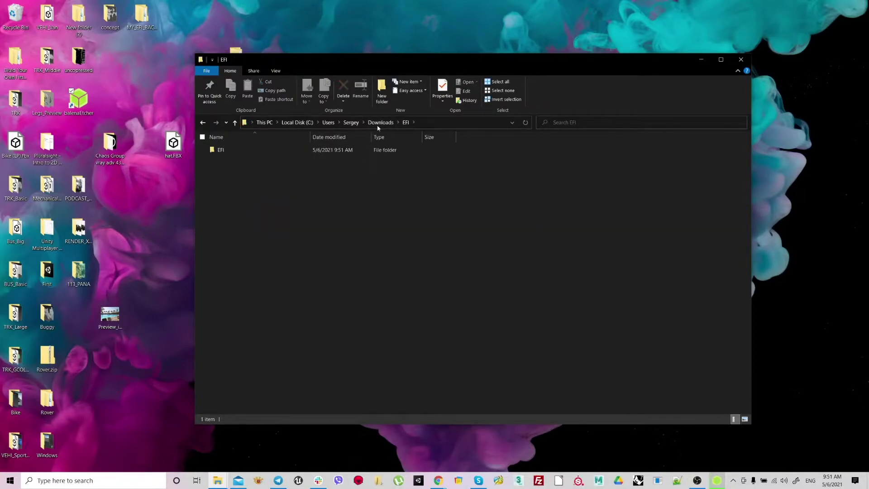
{"action": "double_click", "coordinate": [232, 149]}
{"action": "key", "text": "alt+Left"}
{"action": "key", "text": "alt+Left"}
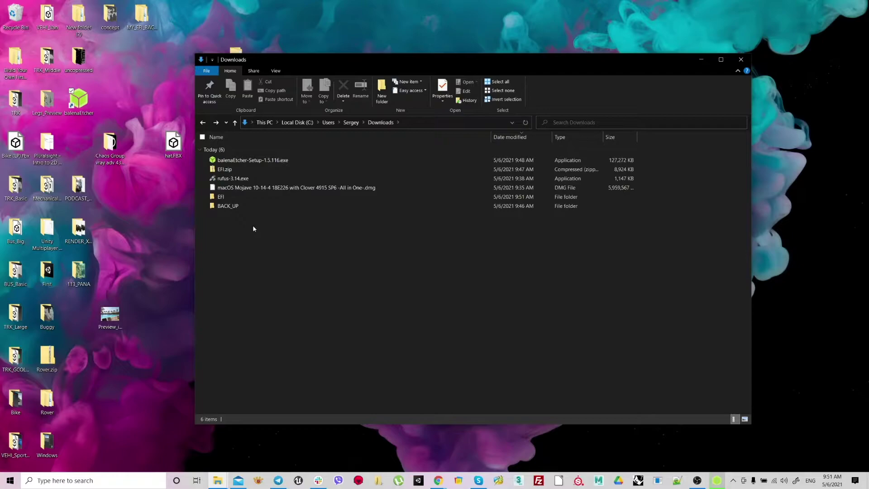
{"action": "double_click", "coordinate": [221, 197]}
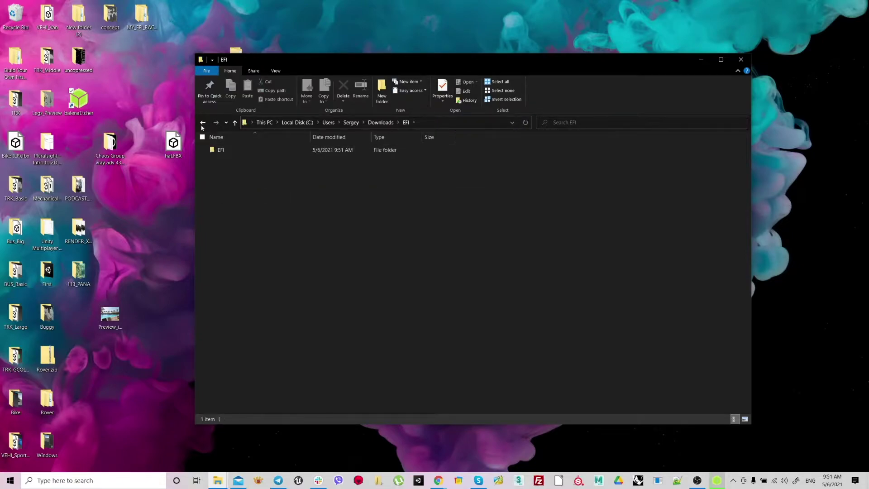
{"action": "double_click", "coordinate": [227, 153]}
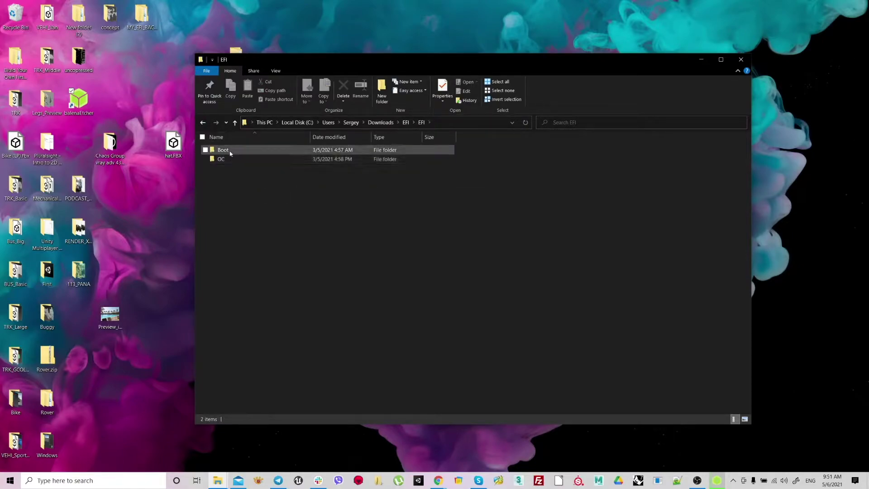
{"action": "key", "text": "alt+Left"}
{"action": "key", "text": "alt+Left"}
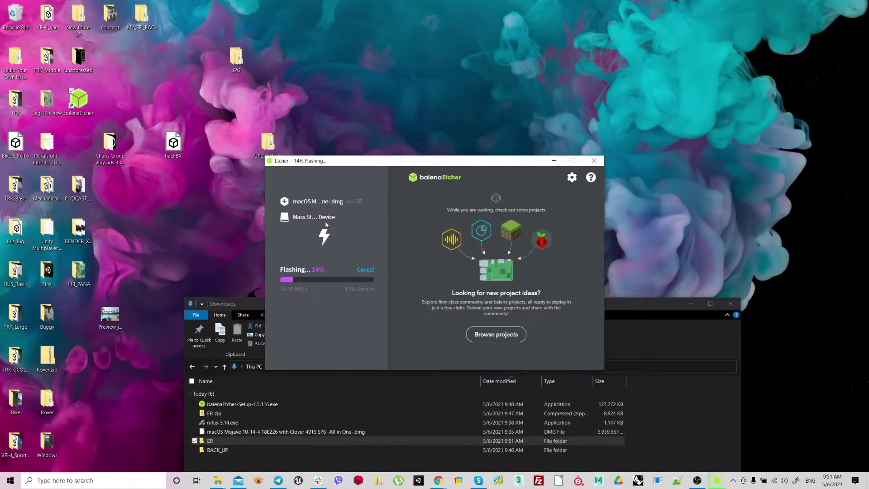
- Rearrange the Explorer and Etcher windows until Flash Complete shows, then jump to the Users folder
{"action": "left_click_drag", "start_coordinate": [248, 304], "coordinate": [222, 101]}
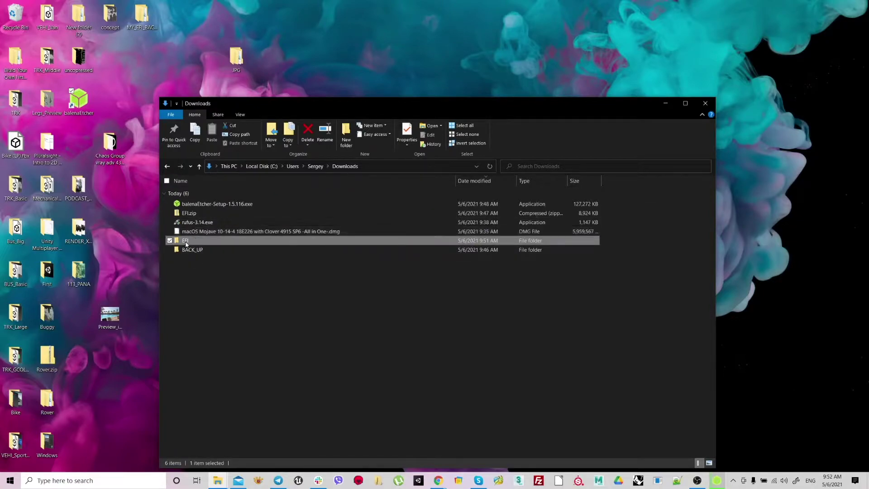
{"action": "left_click_drag", "start_coordinate": [328, 99], "coordinate": [346, 125]}
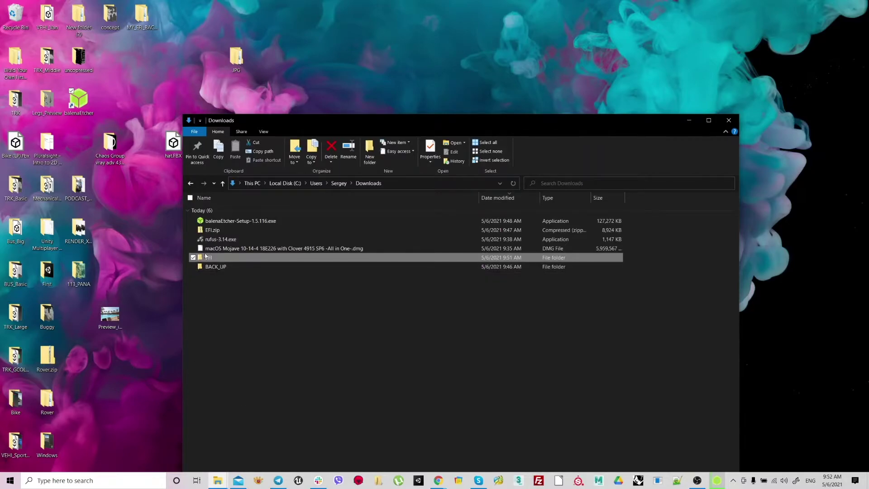
{"action": "left_click_drag", "start_coordinate": [649, 125], "coordinate": [634, 99]}
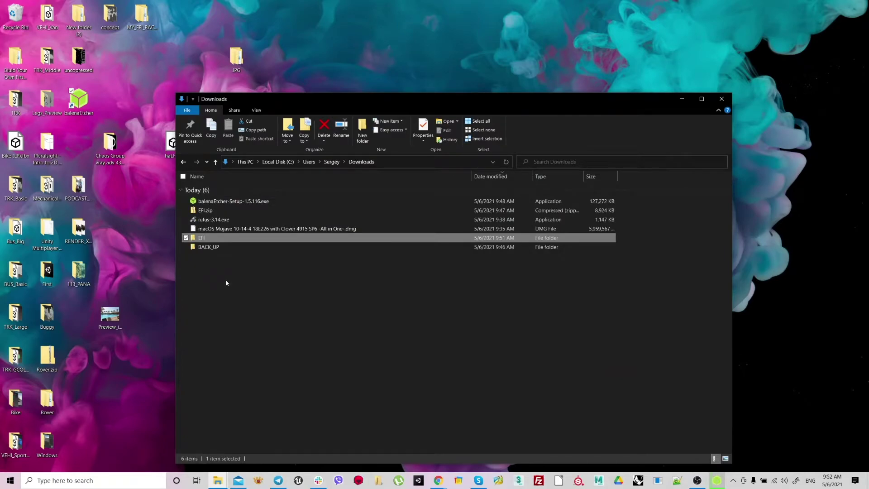
{"action": "right_click", "coordinate": [209, 238]}
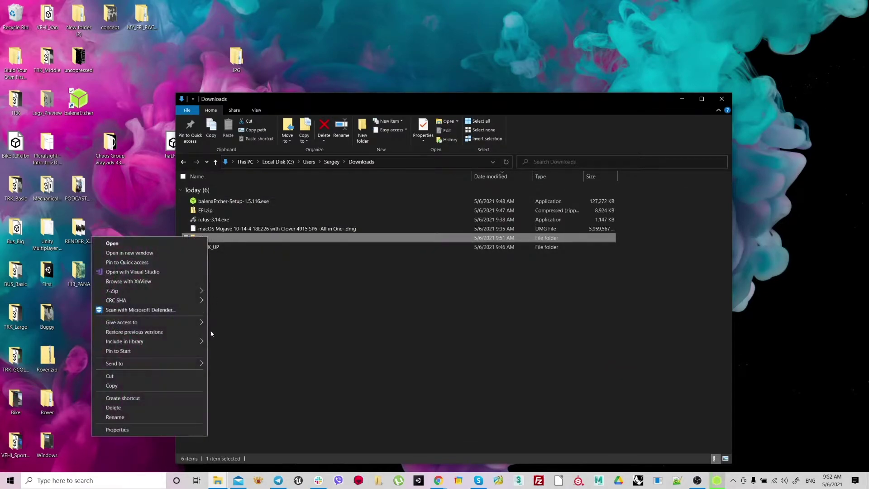
{"action": "left_click", "coordinate": [285, 302]}
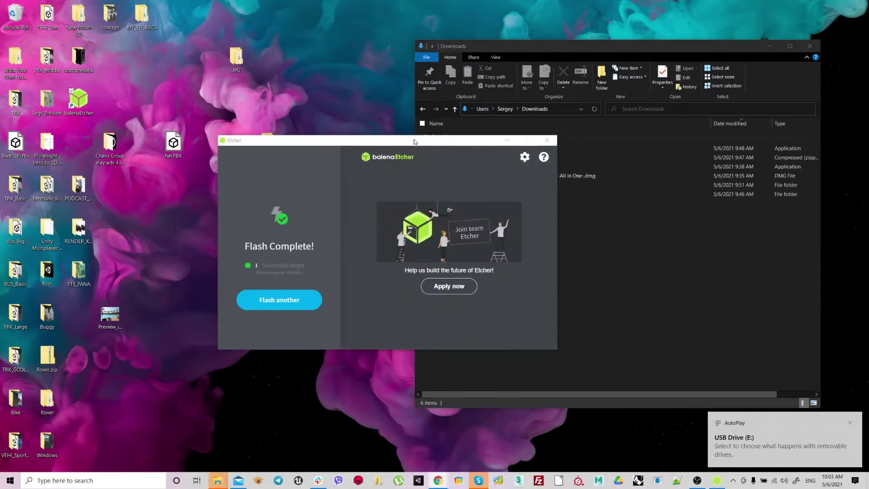
{"action": "left_click_drag", "start_coordinate": [414, 142], "coordinate": [404, 142]}
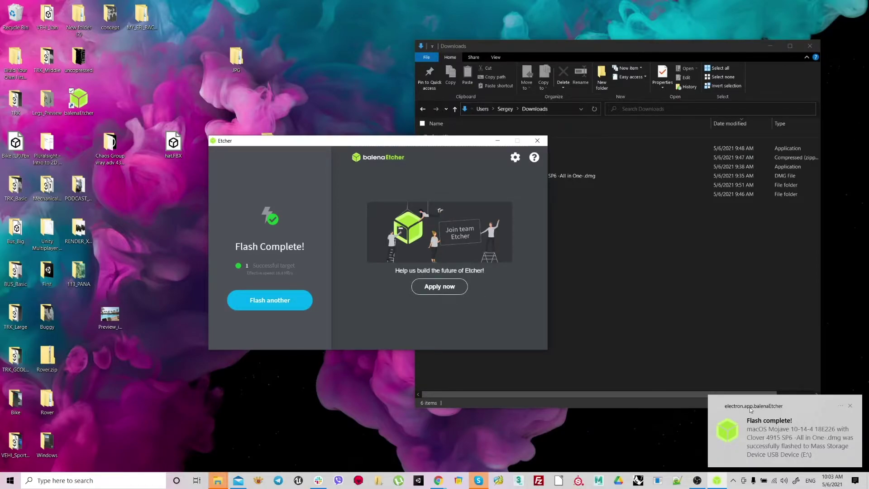
{"action": "left_click", "coordinate": [596, 216]}
{"action": "left_click_drag", "start_coordinate": [506, 50], "coordinate": [364, 53]}
{"action": "left_click", "coordinate": [341, 111]}
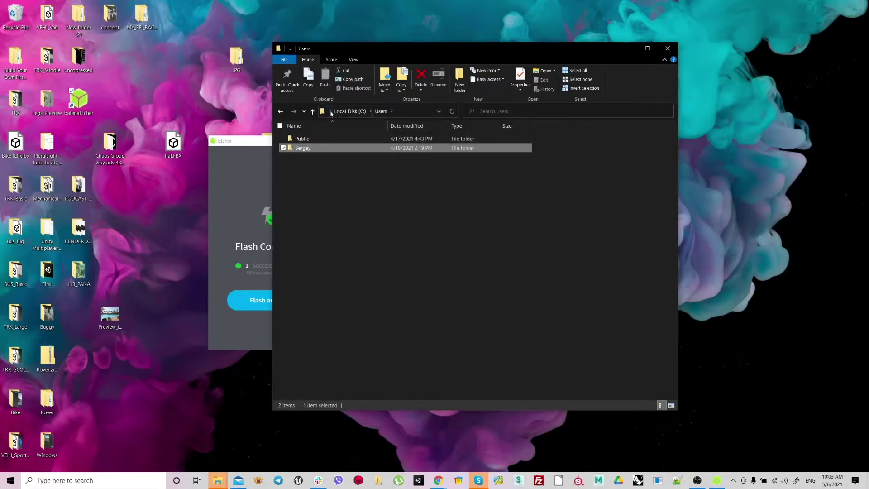
- Go up to This PC, open USB Drive (E:), and decline the format prompt
{"action": "left_click", "coordinate": [312, 112]}
{"action": "left_click", "coordinate": [313, 112]}
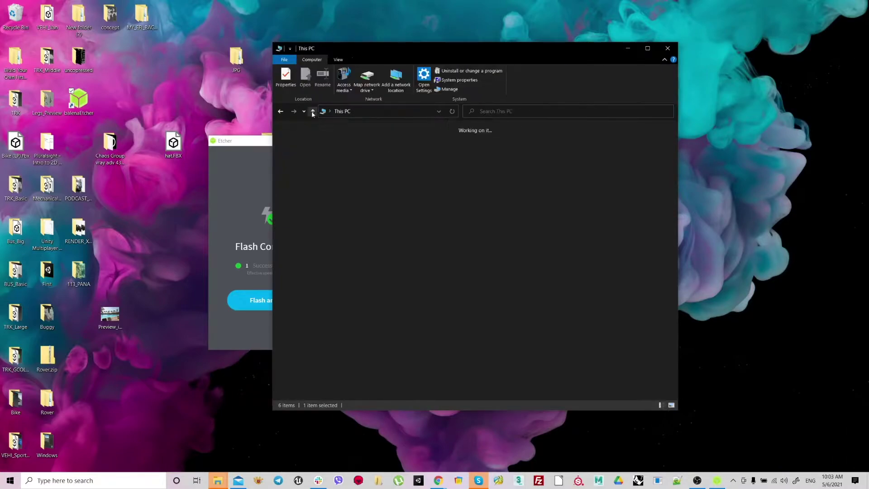
{"action": "left_click", "coordinate": [437, 287]}
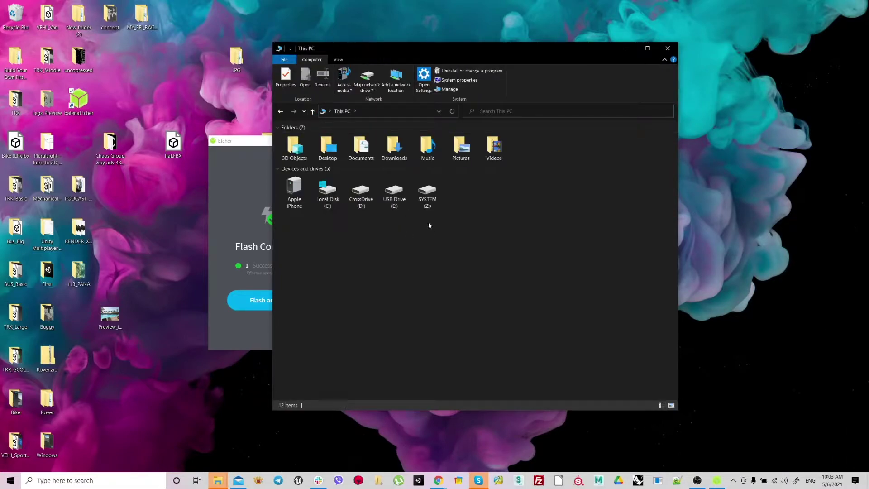
{"action": "double_click", "coordinate": [396, 202]}
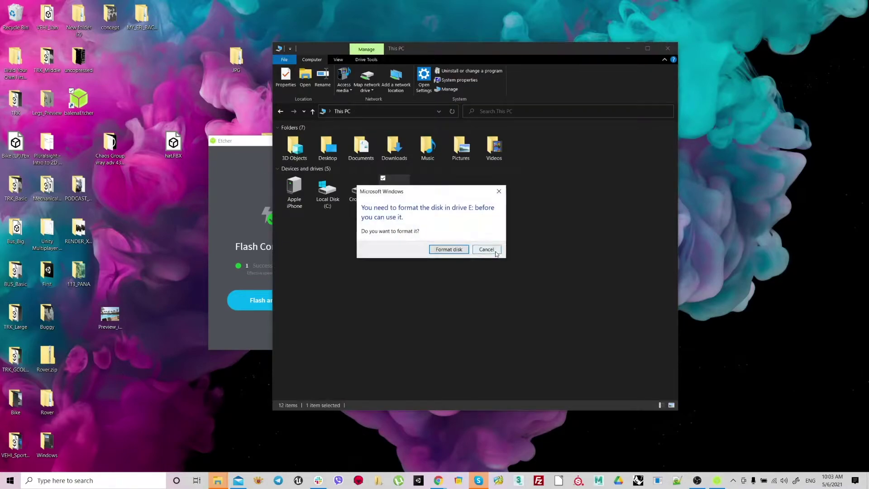
{"action": "left_click", "coordinate": [496, 253]}
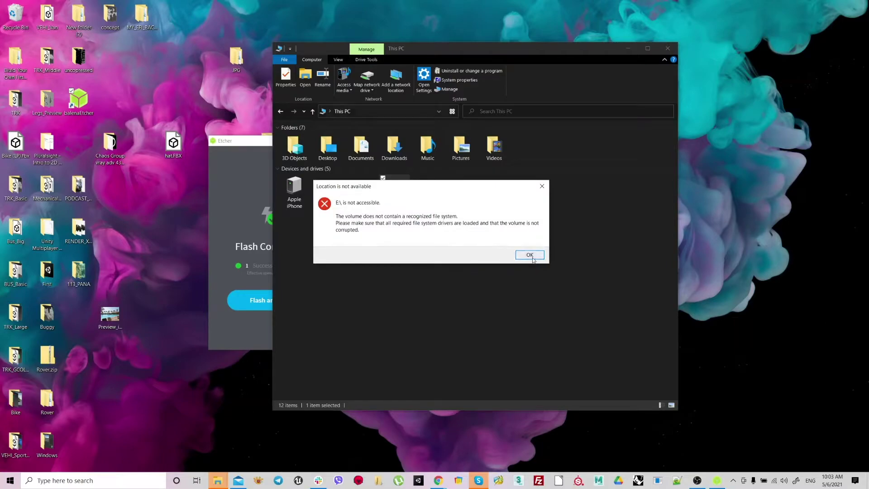
{"action": "left_click", "coordinate": [534, 255]}
- Close the finished balenaEtcher window, leaving This PC in view
{"action": "left_click", "coordinate": [246, 186]}
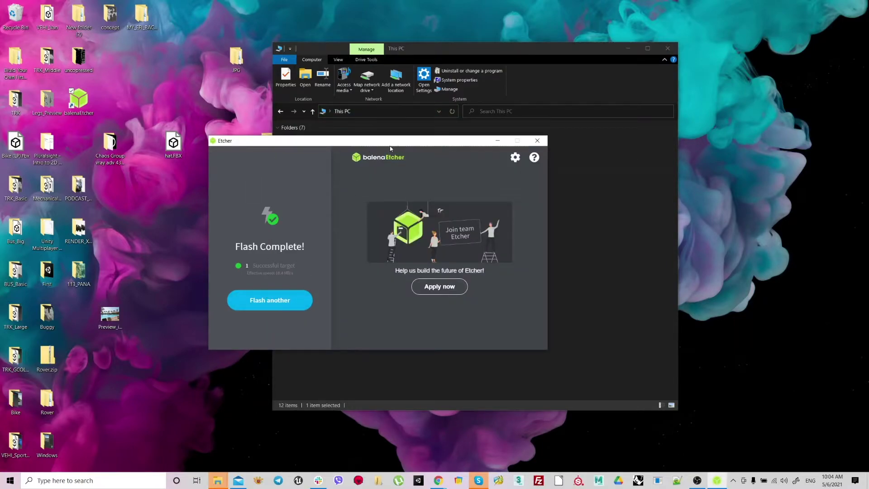
{"action": "left_click_drag", "start_coordinate": [391, 148], "coordinate": [493, 149]}
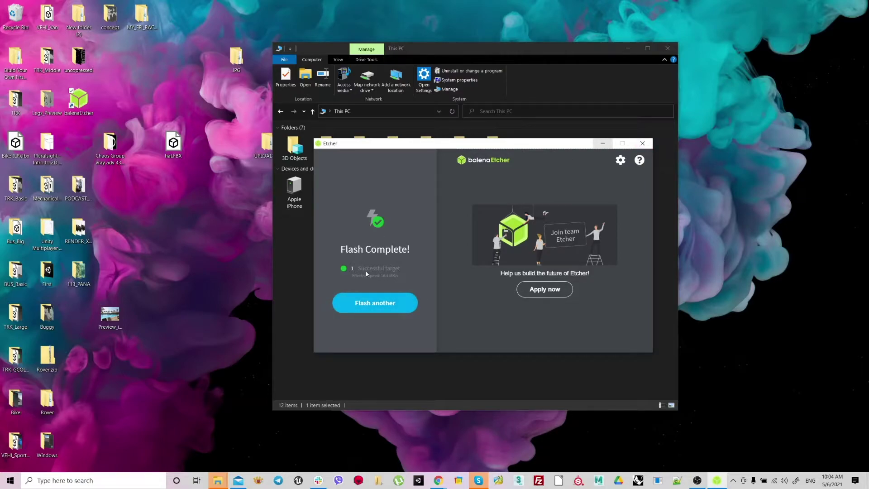
{"action": "left_click", "coordinate": [643, 143]}
{"action": "left_click_drag", "start_coordinate": [459, 53], "coordinate": [489, 51]}
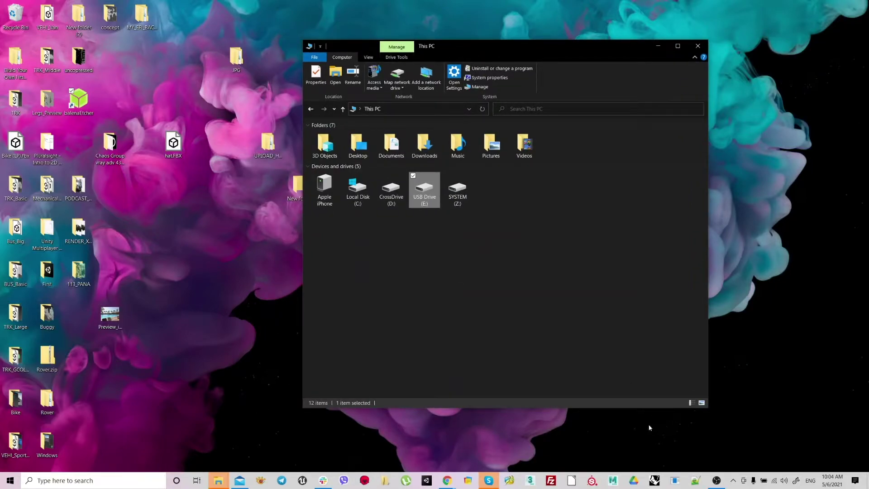
- Run MiniTool Partition Wizard as administrator from its taskbar jump list
{"action": "right_click", "coordinate": [512, 483]}
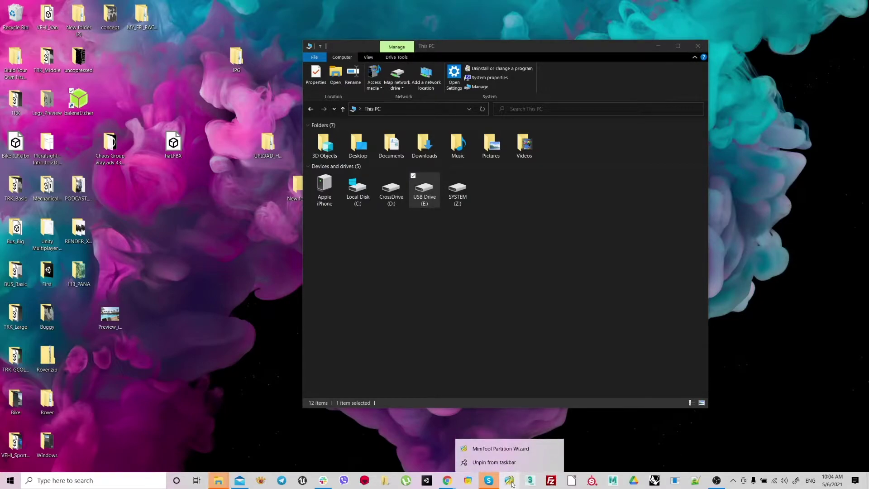
{"action": "left_click", "coordinate": [663, 430]}
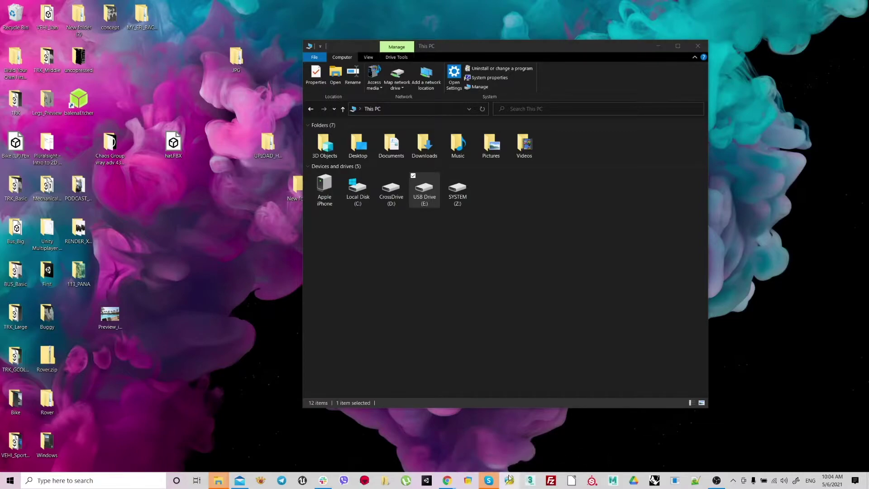
{"action": "right_click", "coordinate": [511, 480]}
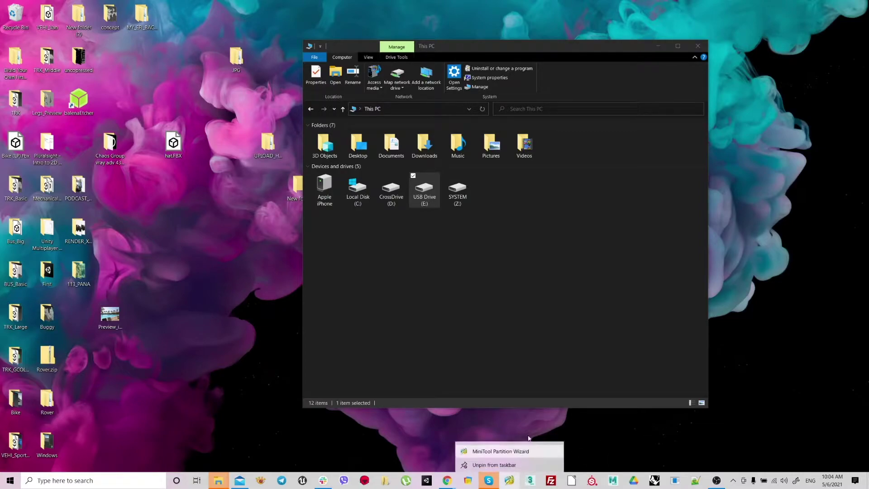
{"action": "right_click", "coordinate": [502, 450]}
{"action": "left_click", "coordinate": [529, 392]}
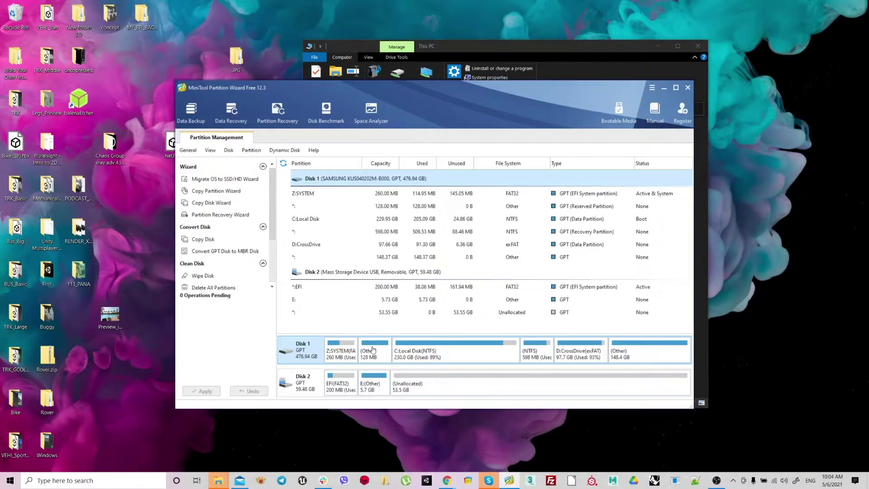
- Select Disk 2's 200 MB EFI (FAT32) partition and bring up its operations menu
{"action": "left_click", "coordinate": [294, 388]}
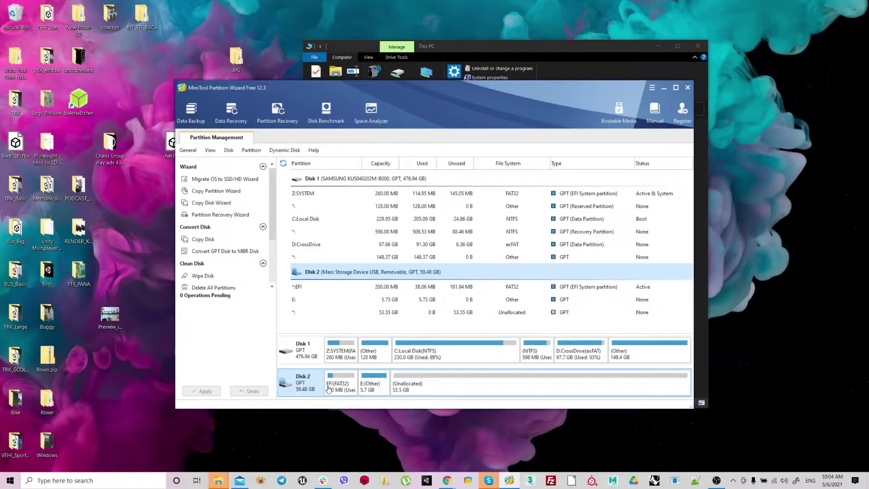
{"action": "left_click", "coordinate": [369, 385]}
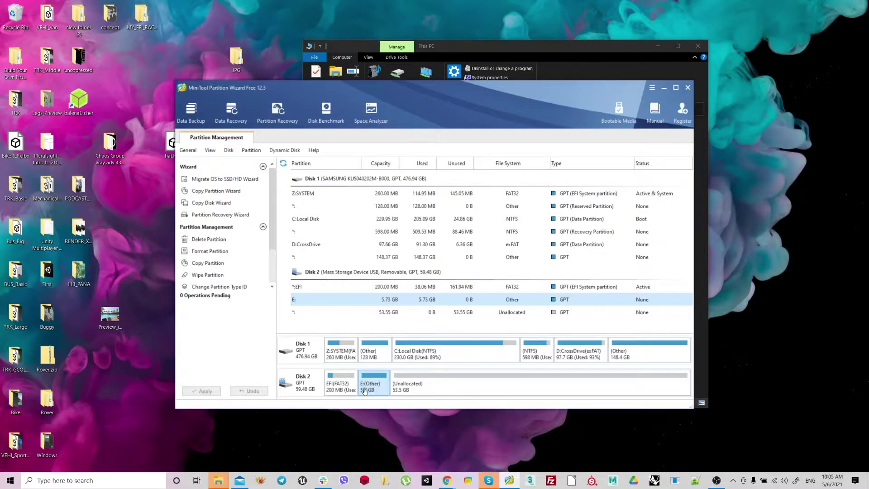
{"action": "left_click", "coordinate": [351, 392]}
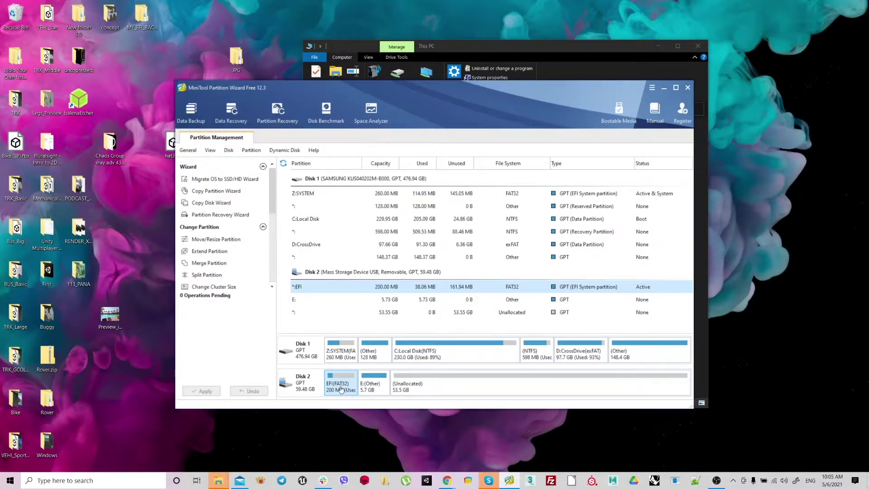
{"action": "right_click", "coordinate": [341, 390]}
{"action": "left_click", "coordinate": [436, 97]}
{"action": "right_click", "coordinate": [347, 398]}
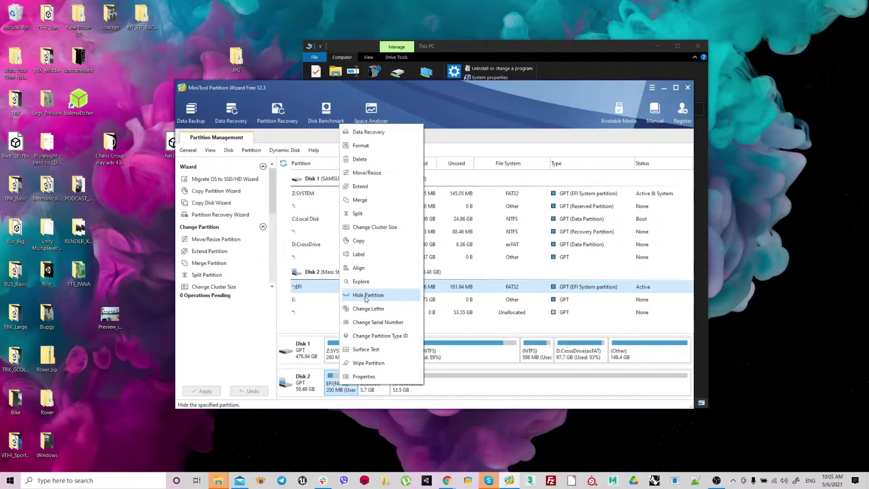
- Apply Hide Partition to Disk 2's EFI partition, confirming and dismissing the success message
{"action": "left_click", "coordinate": [331, 392]}
{"action": "right_click", "coordinate": [338, 389]}
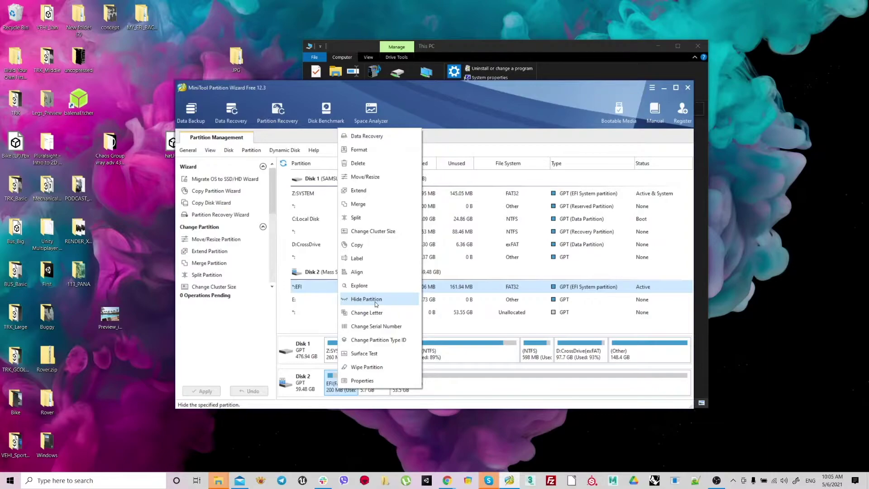
{"action": "left_click", "coordinate": [459, 388]}
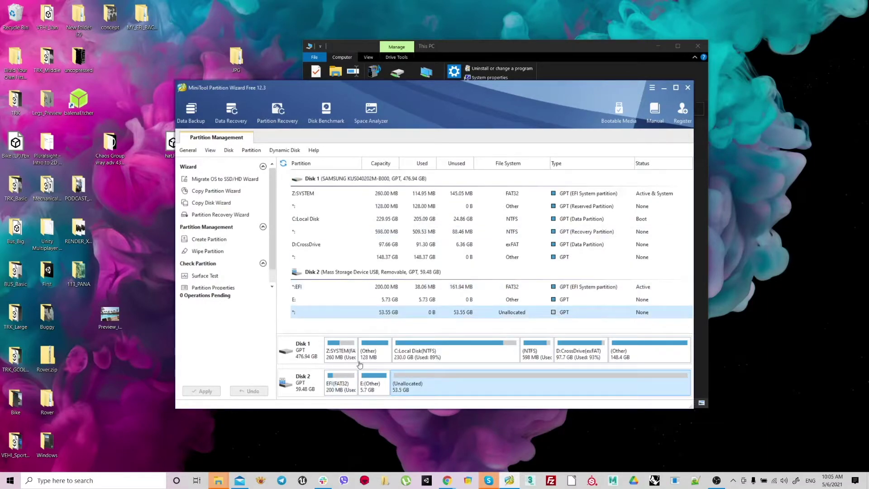
{"action": "left_click", "coordinate": [337, 384]}
{"action": "right_click", "coordinate": [343, 380]}
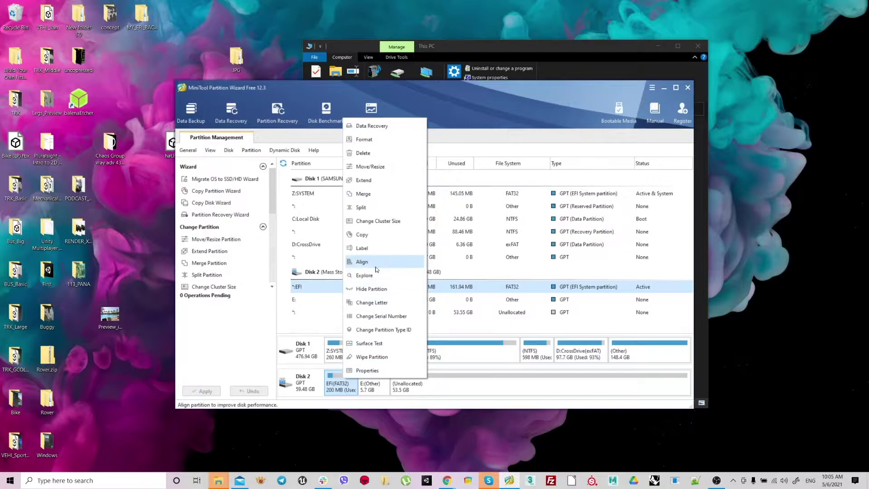
{"action": "left_click", "coordinate": [369, 290]}
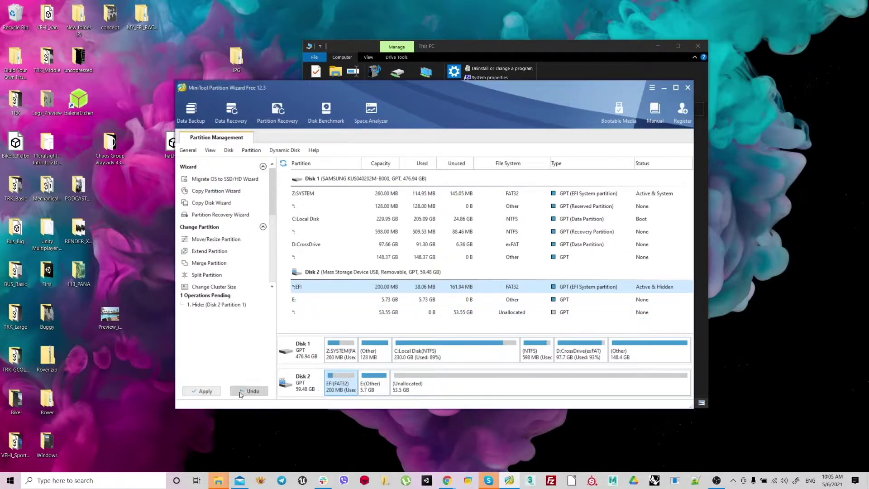
{"action": "left_click", "coordinate": [202, 390]}
{"action": "key", "text": "Return"}
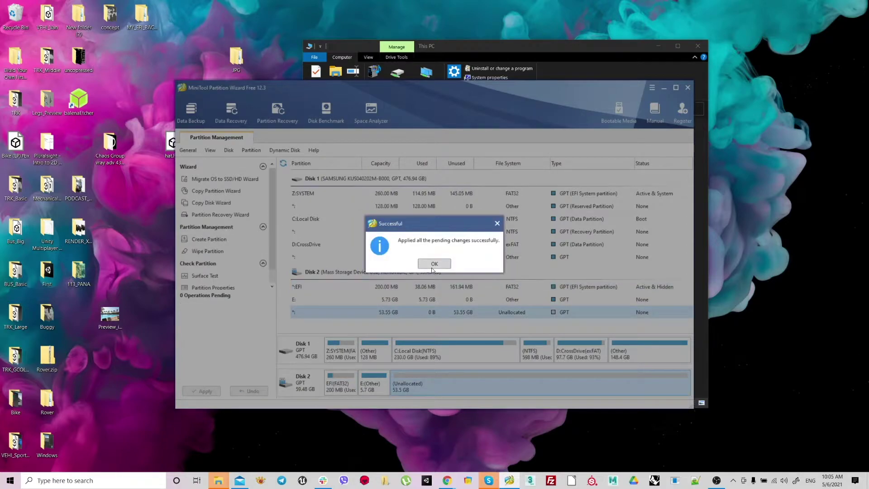
{"action": "left_click", "coordinate": [433, 265]}
{"action": "left_click", "coordinate": [341, 388]}
- Unhide the EFI partition with new drive letter X: and apply the change
{"action": "right_click", "coordinate": [340, 387]}
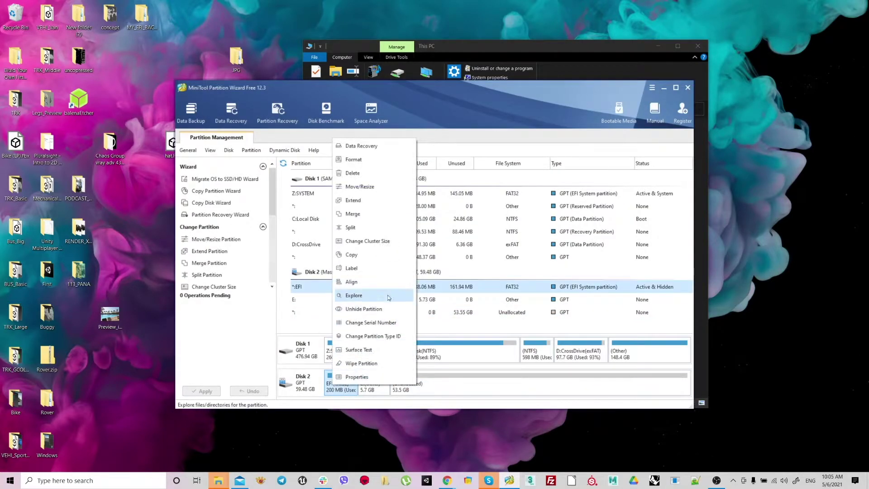
{"action": "left_click", "coordinate": [364, 310]}
{"action": "left_click", "coordinate": [447, 259]}
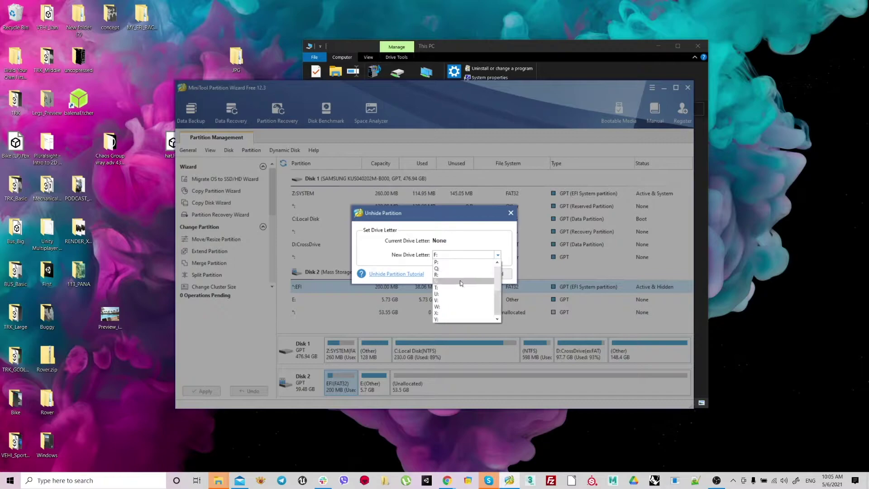
{"action": "scroll", "coordinate": [496, 290], "scroll_direction": "down", "scroll_amount": 5}
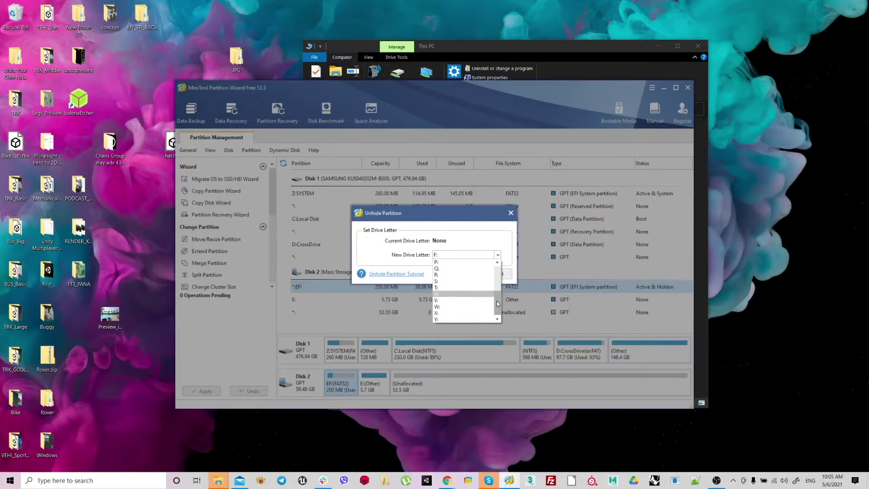
{"action": "left_click", "coordinate": [440, 313]}
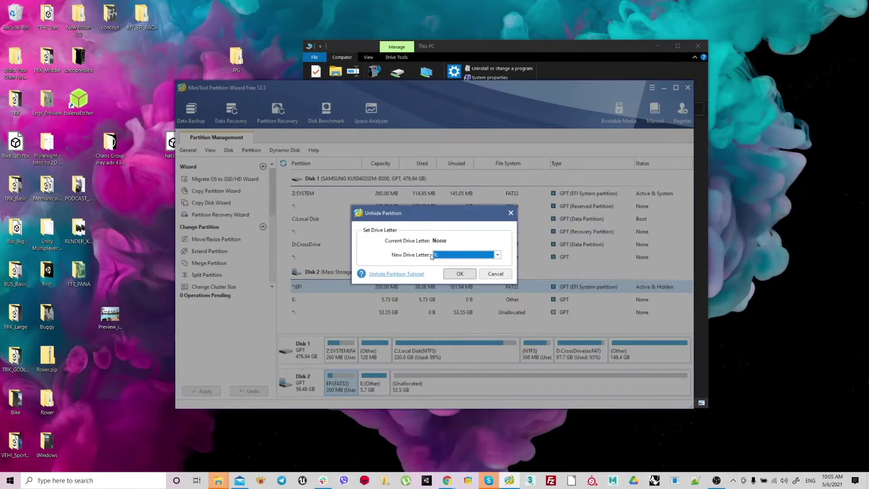
{"action": "left_click", "coordinate": [458, 275]}
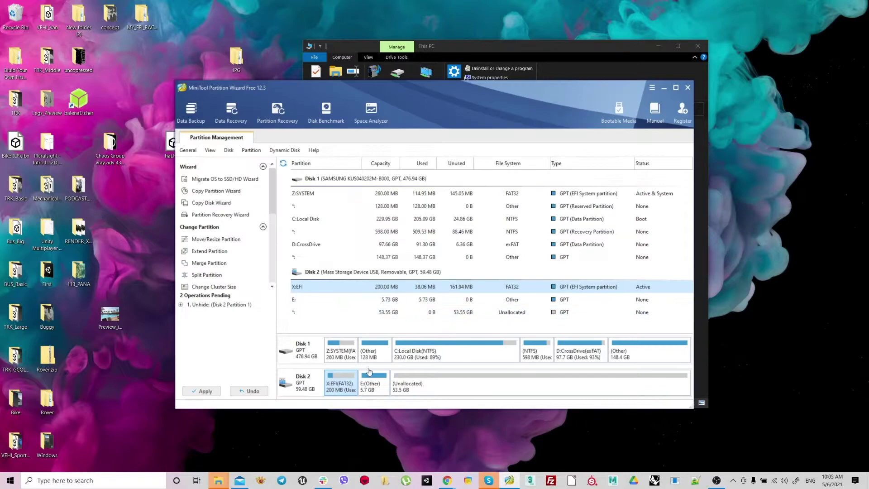
{"action": "left_click", "coordinate": [181, 305]}
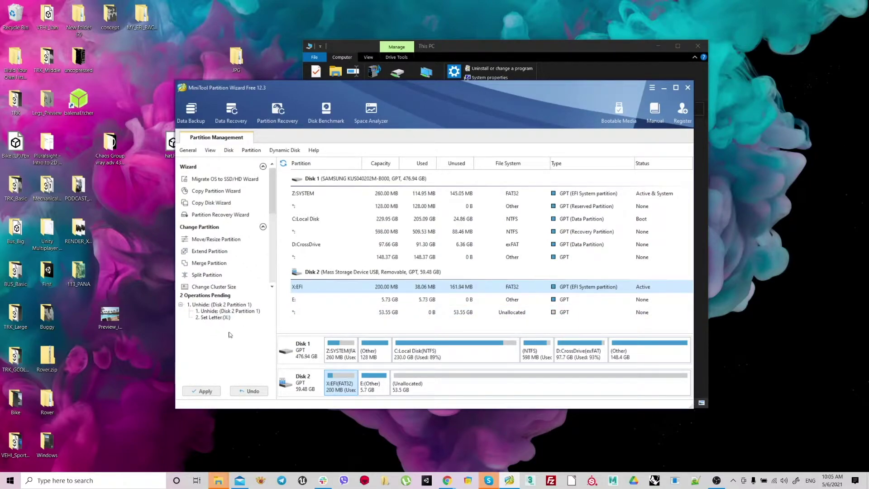
{"action": "left_click", "coordinate": [204, 391]}
{"action": "left_click", "coordinate": [416, 267]}
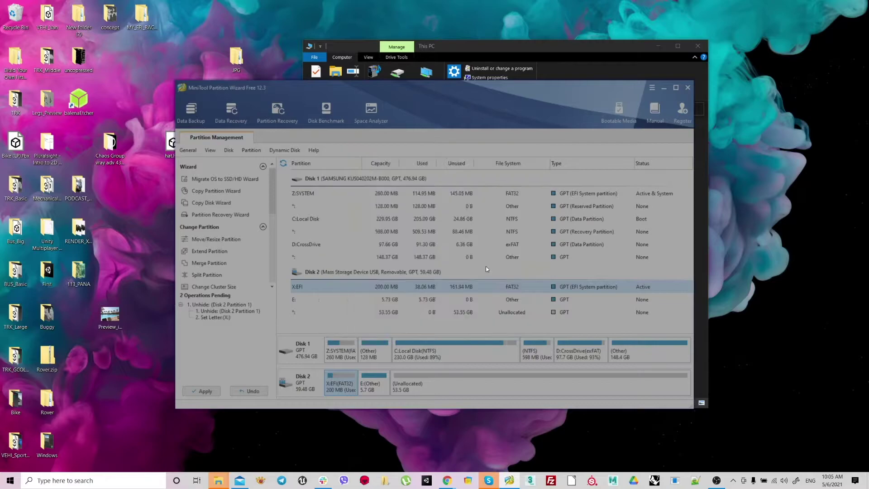
- Inspect the EFI (X:) and SYSTEM (Z:) drives in This PC
{"action": "left_click", "coordinate": [434, 264]}
{"action": "left_click", "coordinate": [511, 72]}
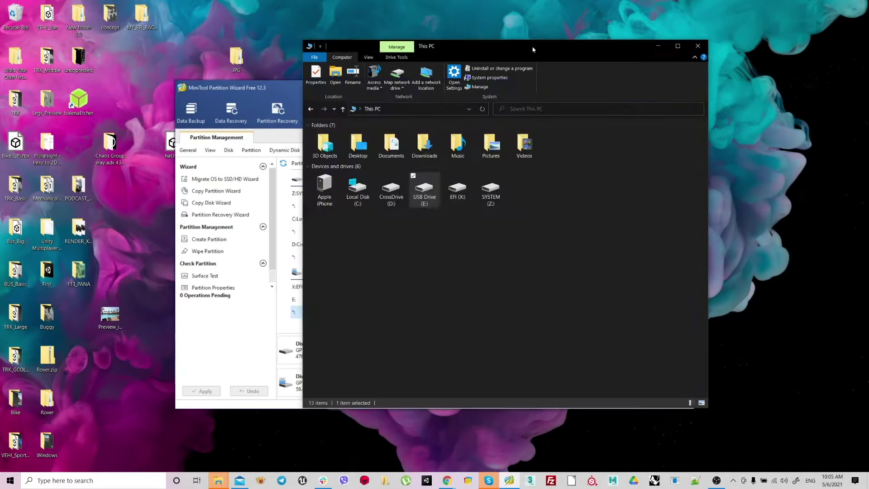
{"action": "left_click", "coordinate": [458, 198]}
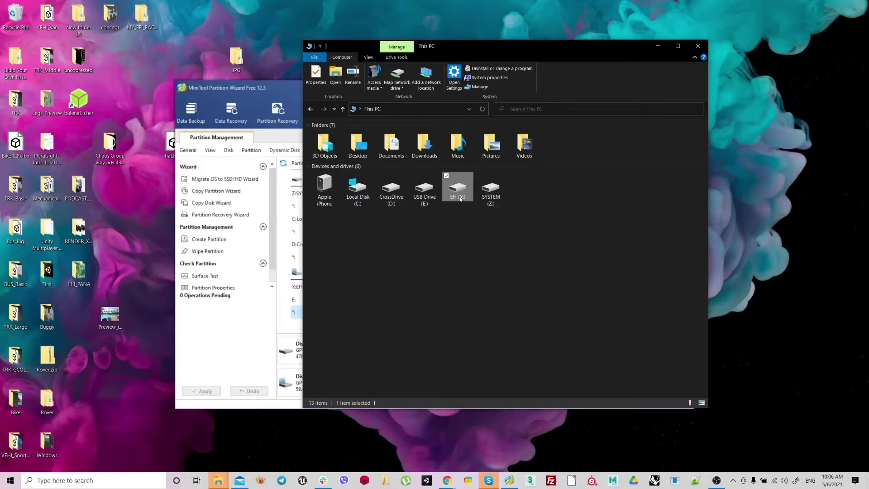
{"action": "left_click", "coordinate": [494, 196]}
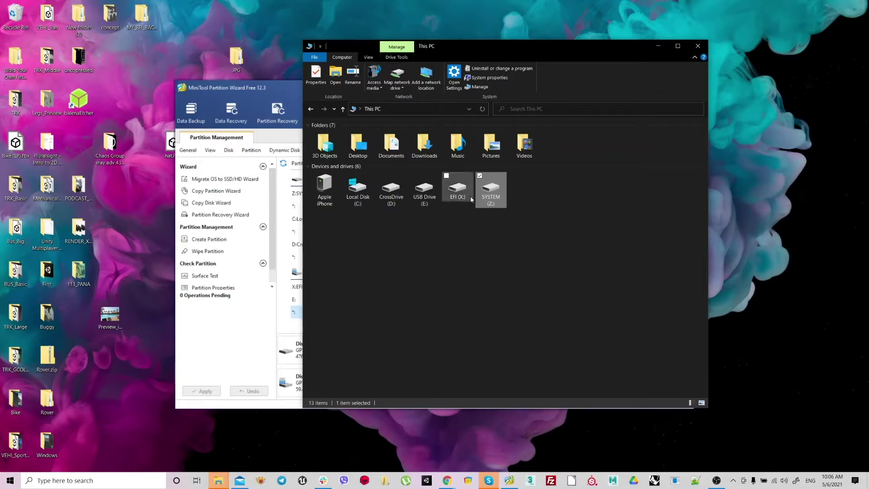
{"action": "left_click", "coordinate": [457, 193]}
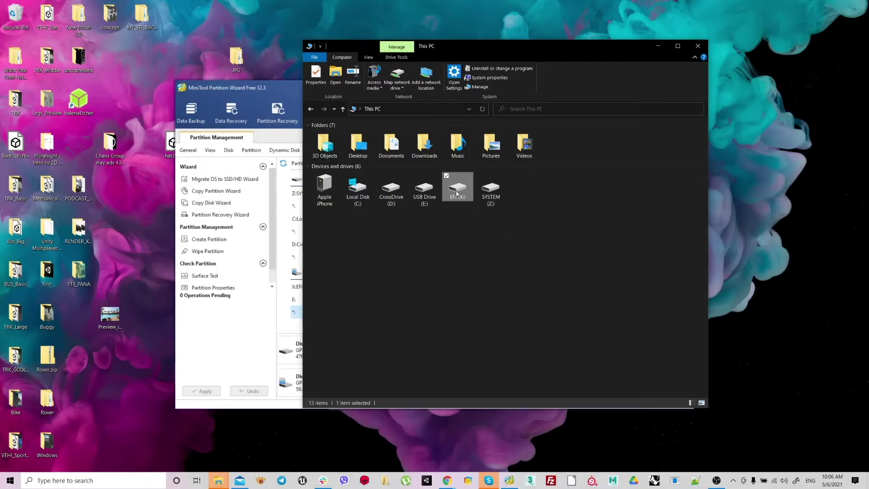
- Select the X:EFI partition under Disk 2 in MiniTool, then return to This PC
{"action": "left_click", "coordinate": [288, 86]}
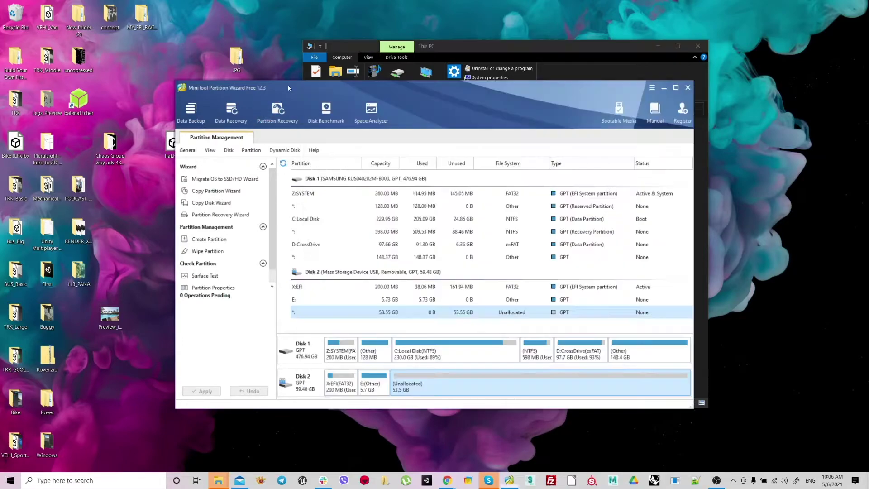
{"action": "left_click", "coordinate": [338, 385]}
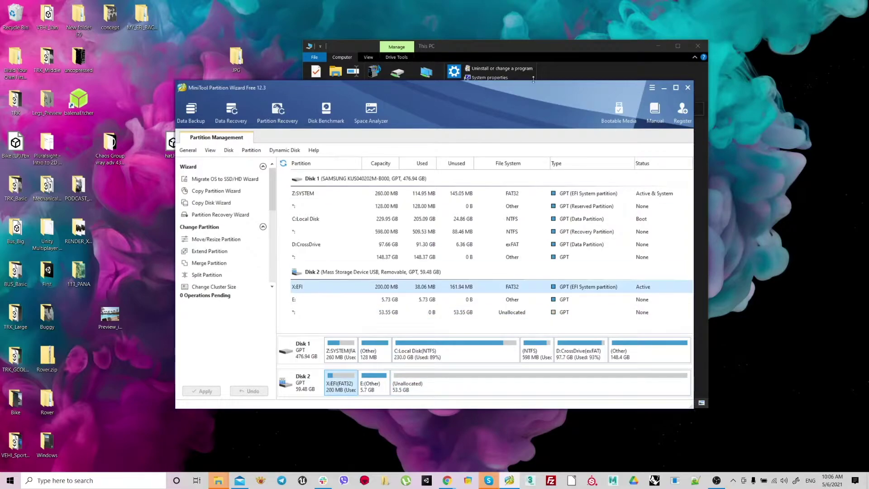
{"action": "left_click", "coordinate": [548, 46]}
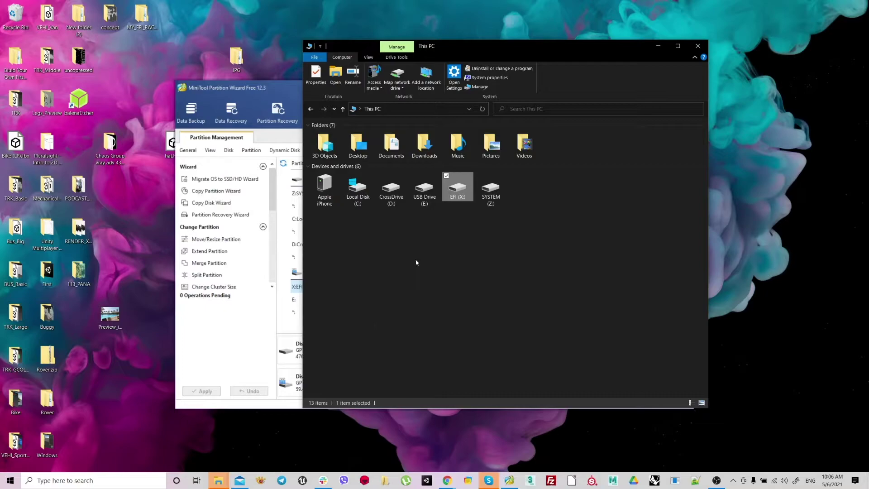
- Browse to C:\Program Files\explorer++_1.3.5_x64 and run Explorer++.exe as administrator
{"action": "left_click", "coordinate": [385, 483]}
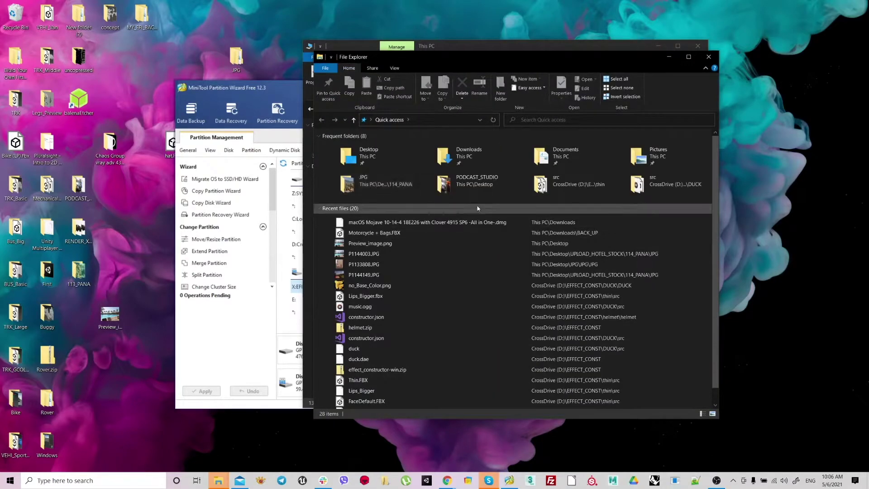
{"action": "double_click", "coordinate": [385, 151]}
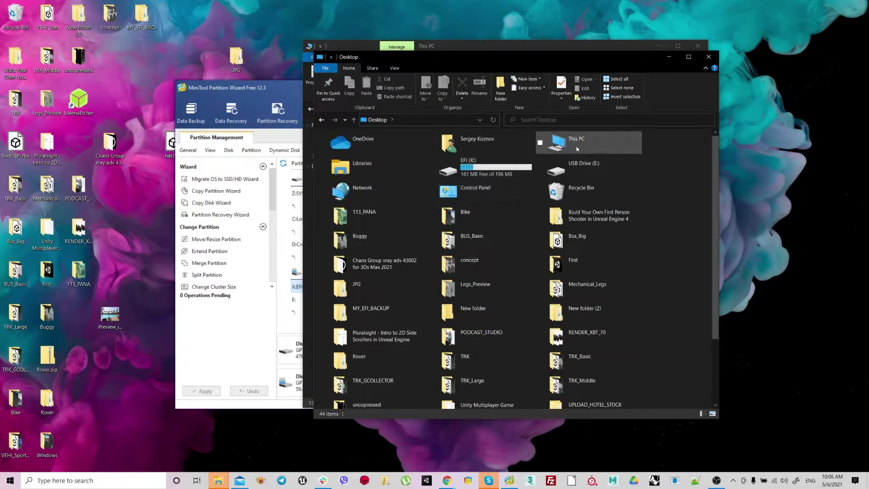
{"action": "double_click", "coordinate": [564, 144]}
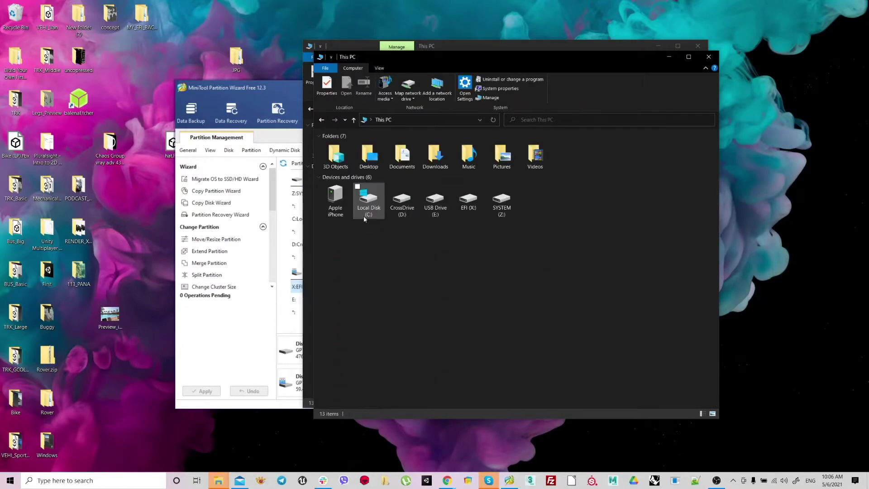
{"action": "double_click", "coordinate": [372, 208]}
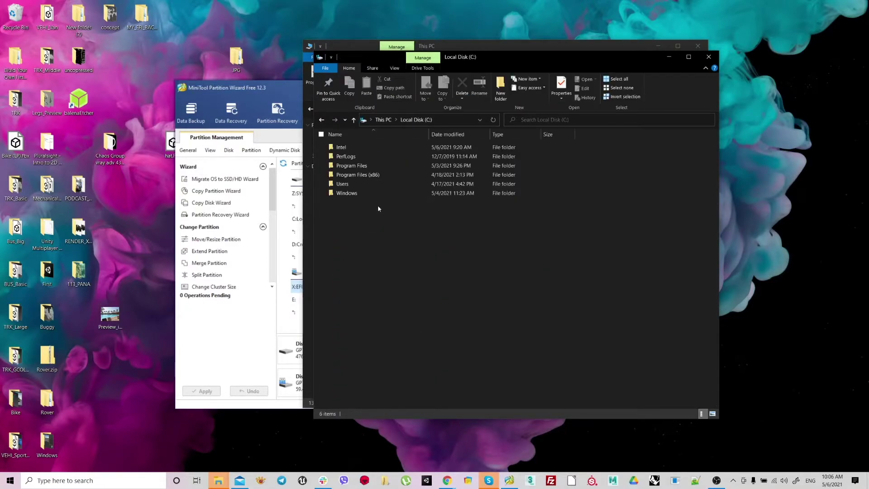
{"action": "double_click", "coordinate": [352, 166]}
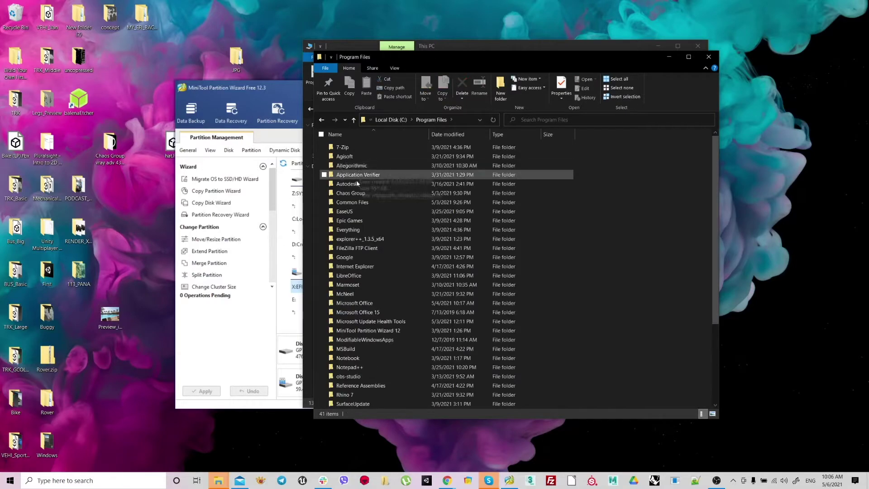
{"action": "double_click", "coordinate": [349, 239]}
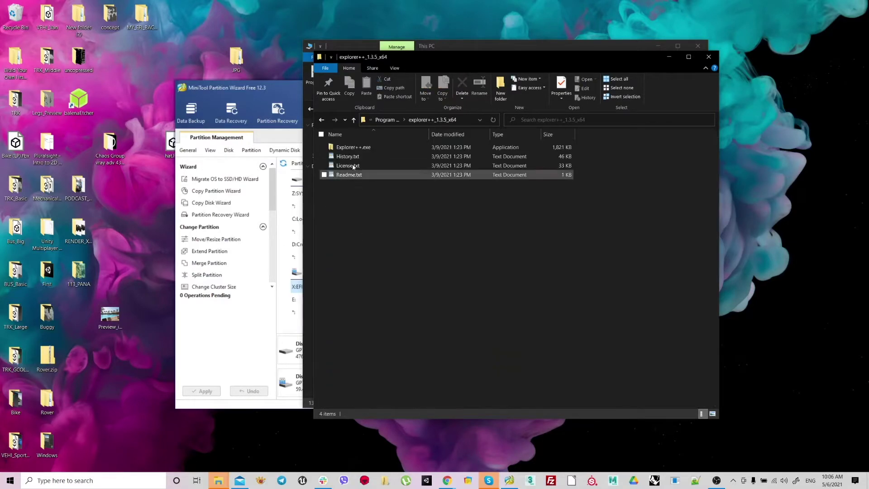
{"action": "left_click", "coordinate": [355, 149]}
{"action": "right_click", "coordinate": [355, 151]}
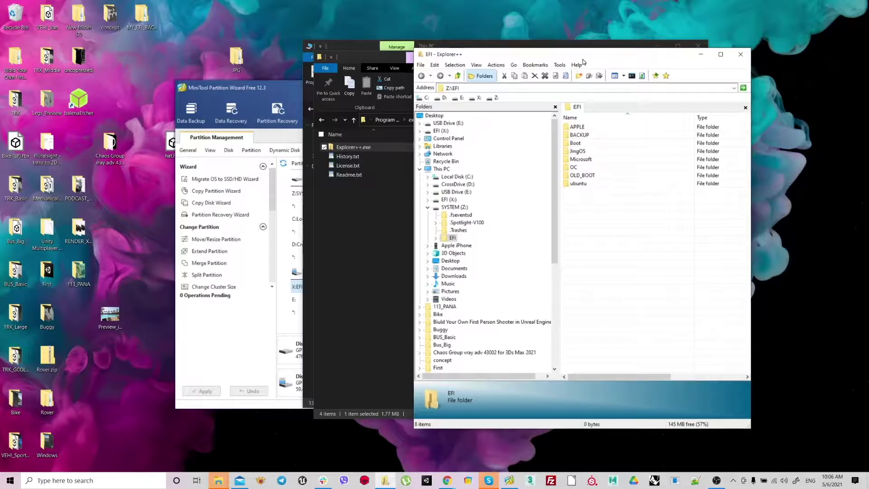
- Try opening EFI (X:) in File Explorer and cancel the permission prompt
{"action": "left_click", "coordinate": [320, 58]}
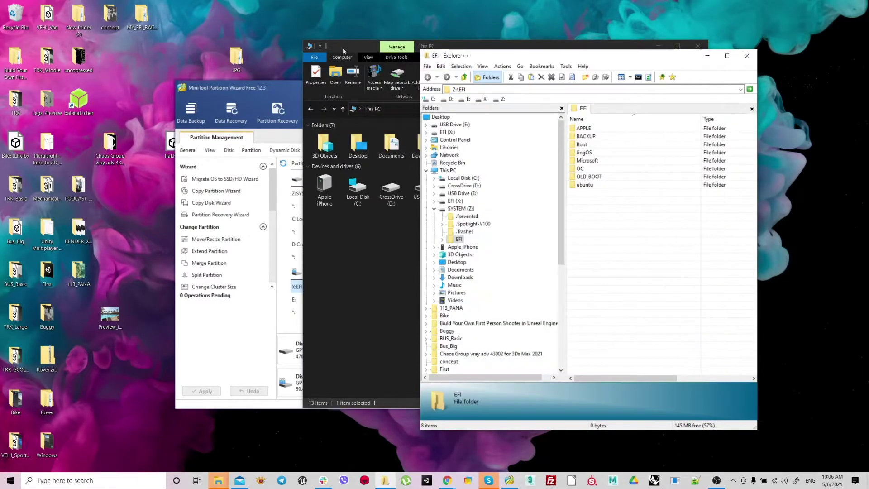
{"action": "left_click_drag", "start_coordinate": [363, 45], "coordinate": [257, 86]}
{"action": "left_click", "coordinate": [381, 277]}
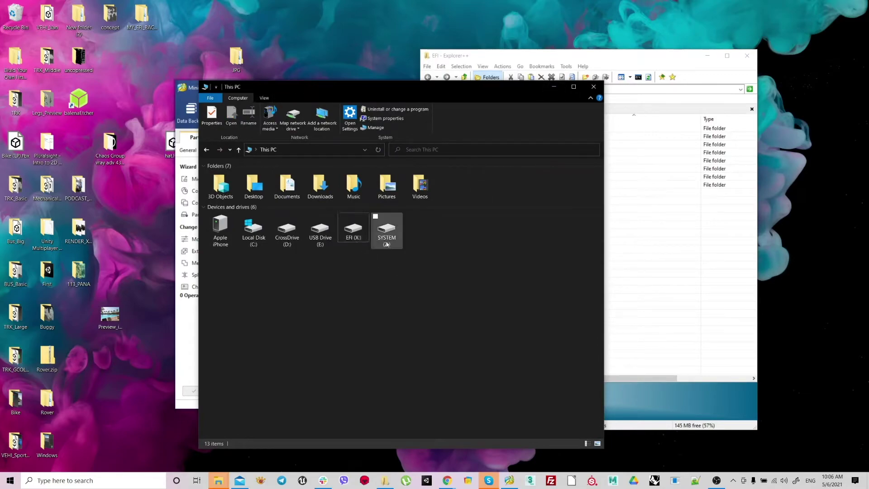
{"action": "left_click_drag", "start_coordinate": [482, 316], "coordinate": [206, 216]}
{"action": "left_click", "coordinate": [442, 320]}
{"action": "double_click", "coordinate": [353, 228]}
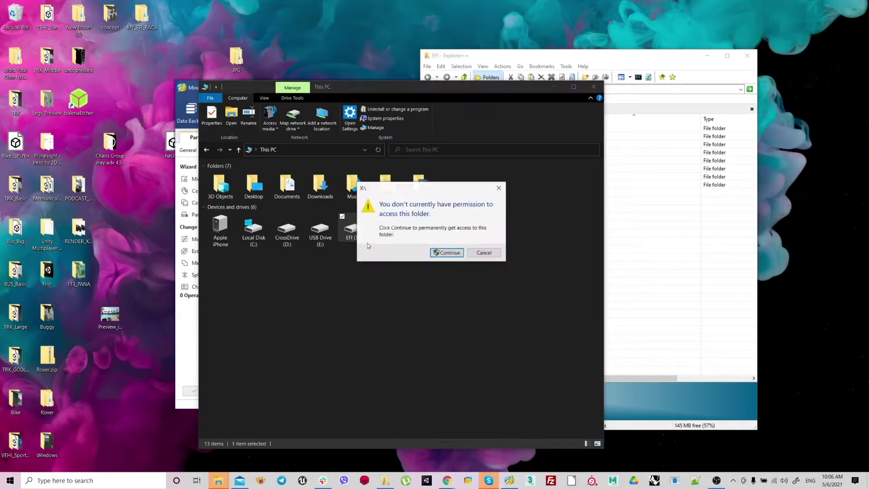
{"action": "left_click", "coordinate": [487, 253]}
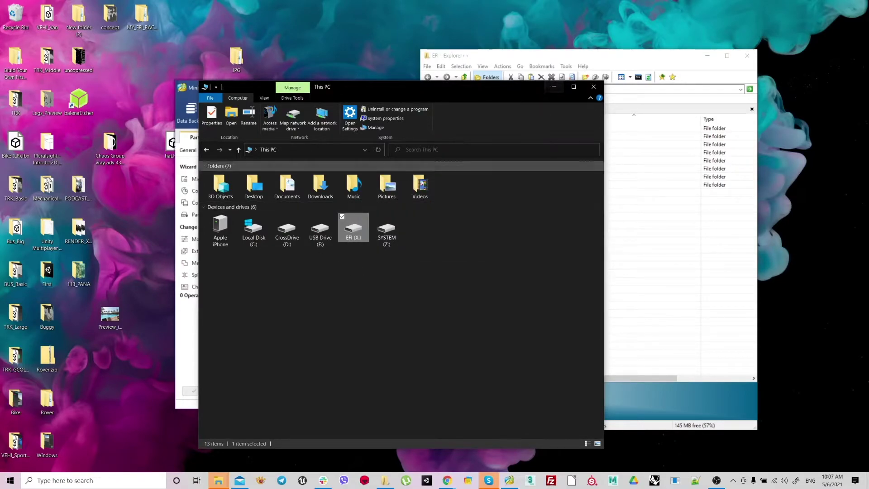
- Minimize This PC and MiniTool, and move and widen the Explorer++ window
{"action": "left_click", "coordinate": [556, 85]}
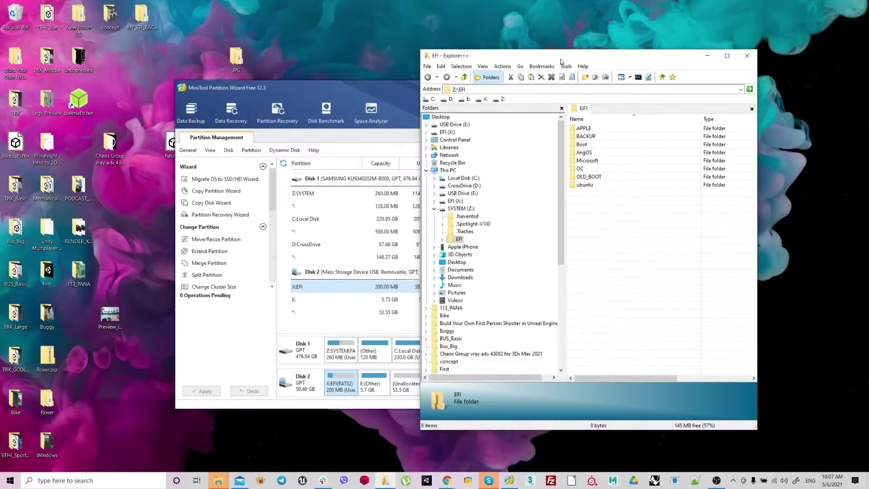
{"action": "left_click_drag", "start_coordinate": [566, 56], "coordinate": [523, 50]}
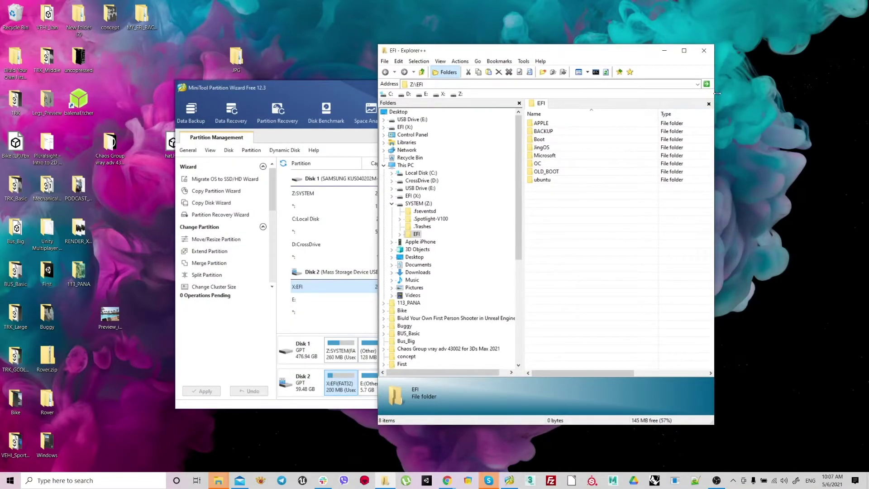
{"action": "left_click_drag", "start_coordinate": [715, 108], "coordinate": [781, 108]}
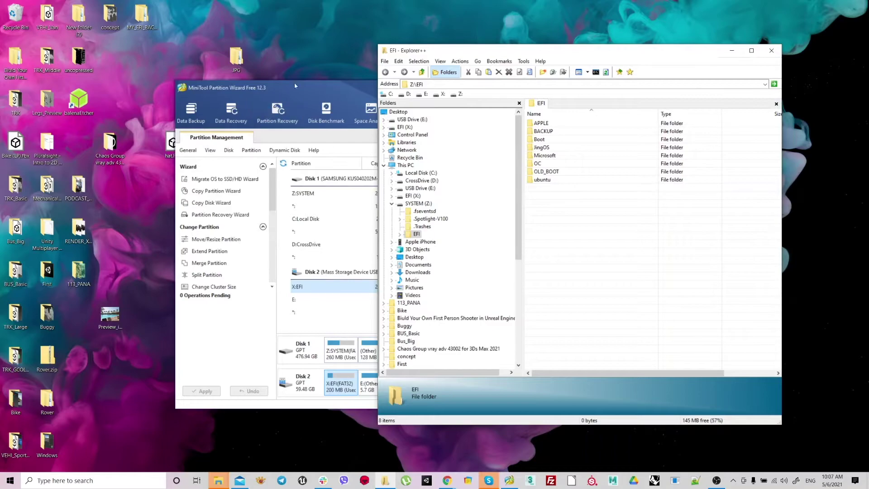
{"action": "left_click_drag", "start_coordinate": [305, 93], "coordinate": [250, 102]}
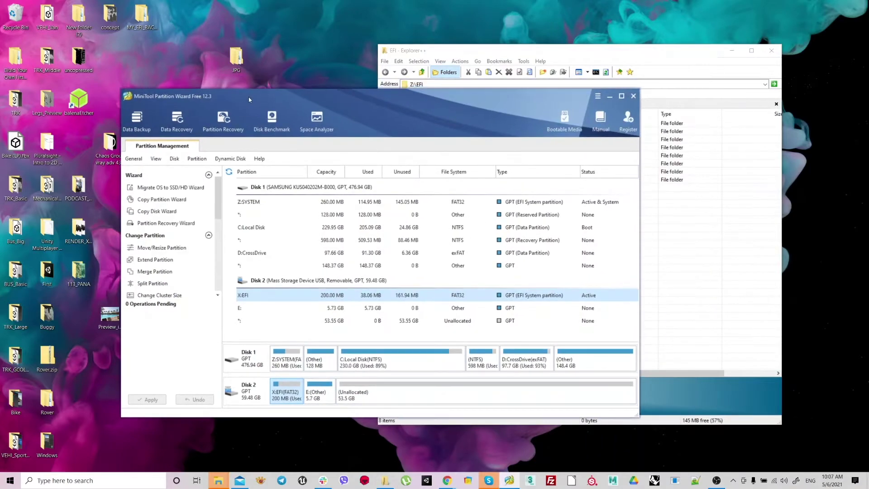
{"action": "left_click", "coordinate": [611, 97]}
- Decline formatting USB Drive (E:) and view the EFI folder on SYSTEM (Z:)
{"action": "left_click", "coordinate": [369, 212]}
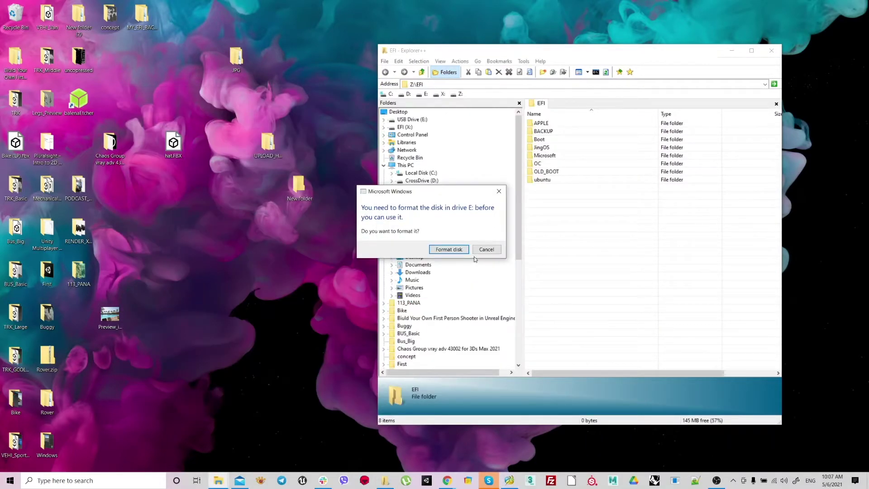
{"action": "left_click", "coordinate": [486, 249]}
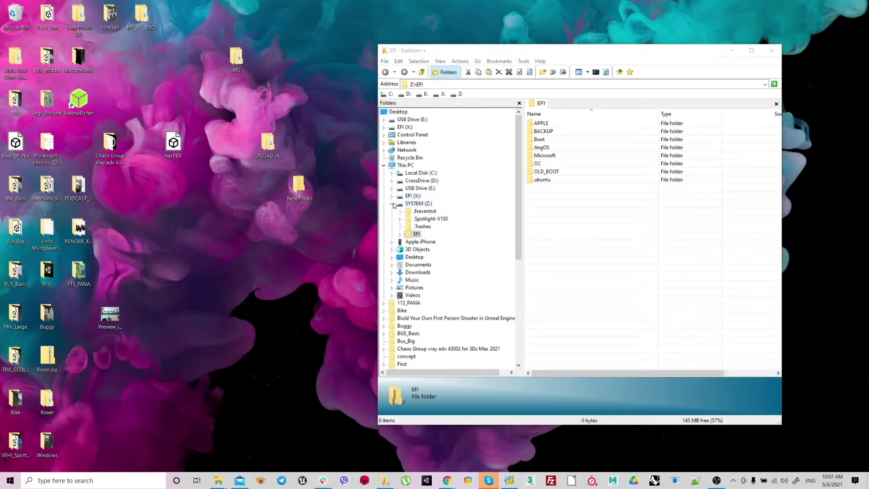
{"action": "left_click", "coordinate": [427, 204]}
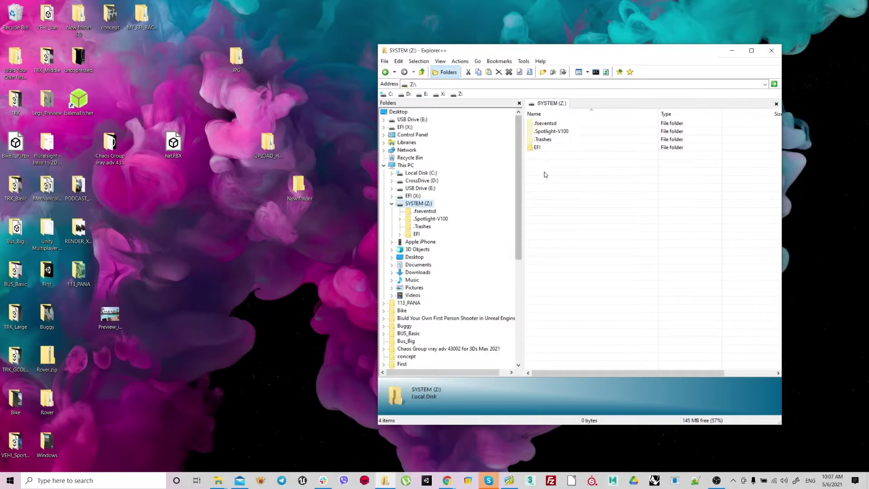
{"action": "left_click", "coordinate": [417, 235]}
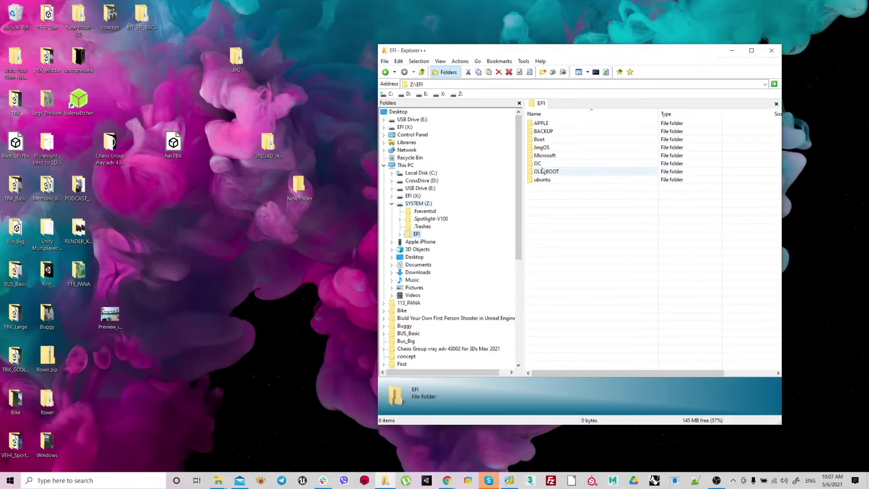
{"action": "left_click", "coordinate": [393, 204]}
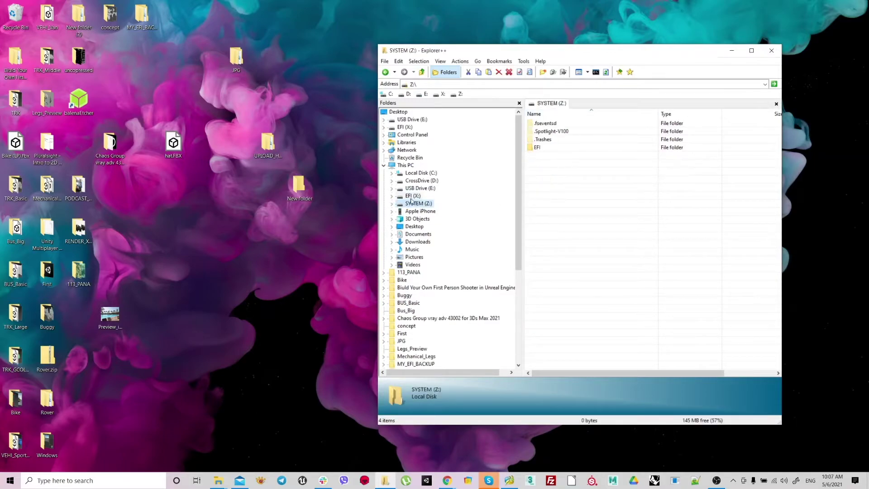
- Check that X:\EFI holds the BOOT and CLOVER folders, then return to X:\
{"action": "left_click", "coordinate": [402, 197]}
{"action": "left_click", "coordinate": [392, 197]}
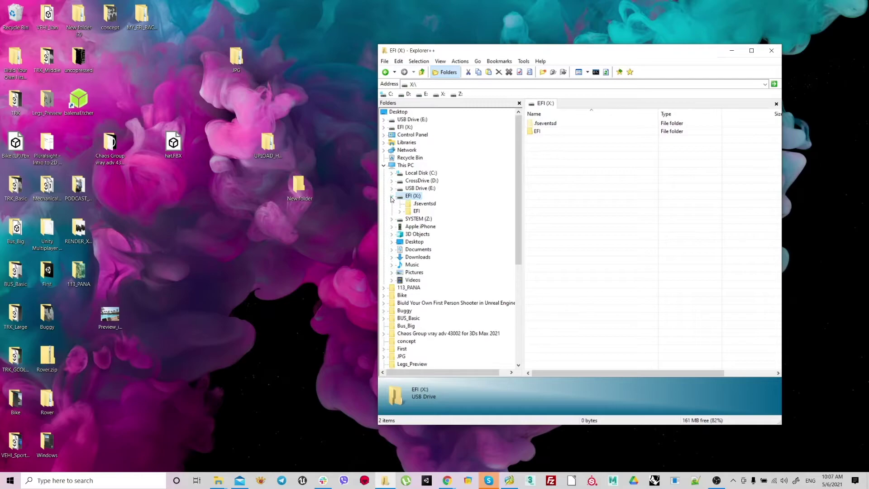
{"action": "double_click", "coordinate": [413, 212]}
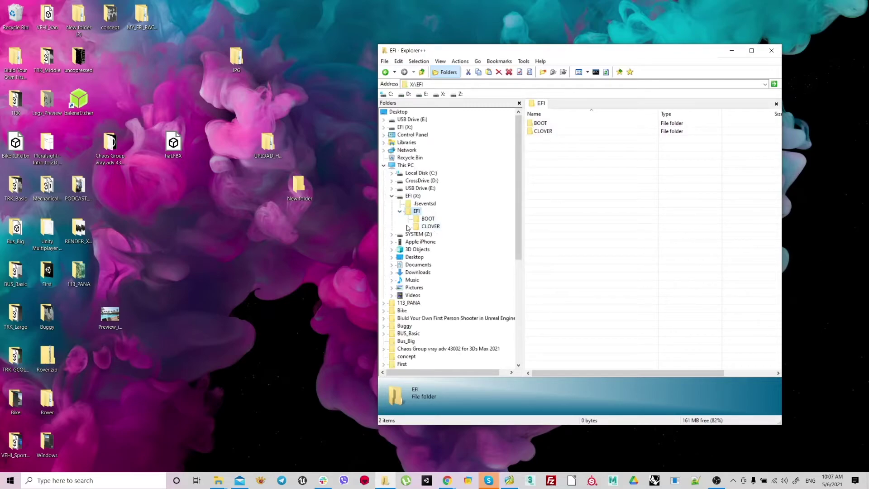
{"action": "left_click", "coordinate": [408, 227]}
{"action": "left_click", "coordinate": [408, 226]}
{"action": "left_click_drag", "start_coordinate": [578, 153], "coordinate": [529, 122]}
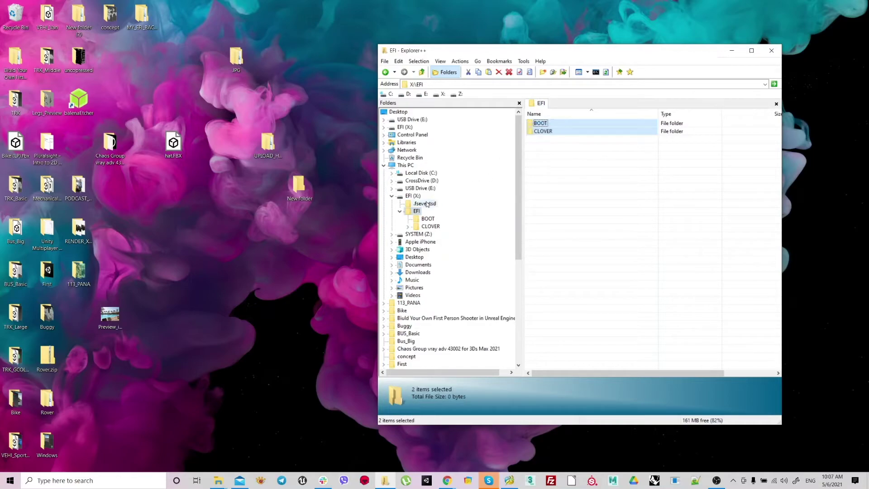
{"action": "left_click", "coordinate": [413, 196]}
{"action": "key", "text": "super+e"}
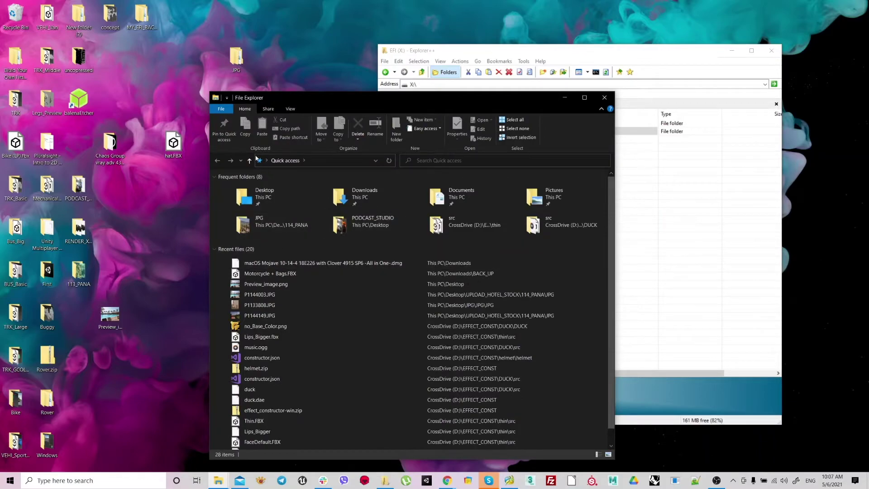
- Open Downloads\EFI and preview the inner EFI folder's Boot and OC contents
{"action": "double_click", "coordinate": [264, 193]}
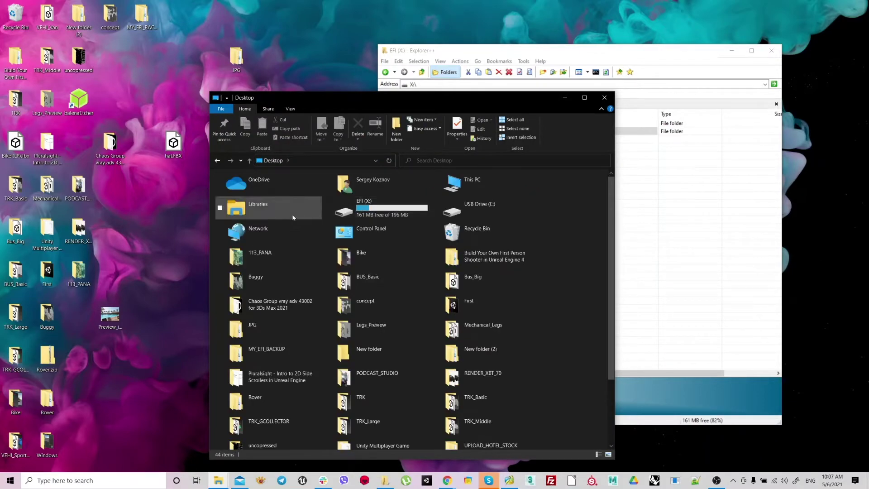
{"action": "double_click", "coordinate": [498, 181]}
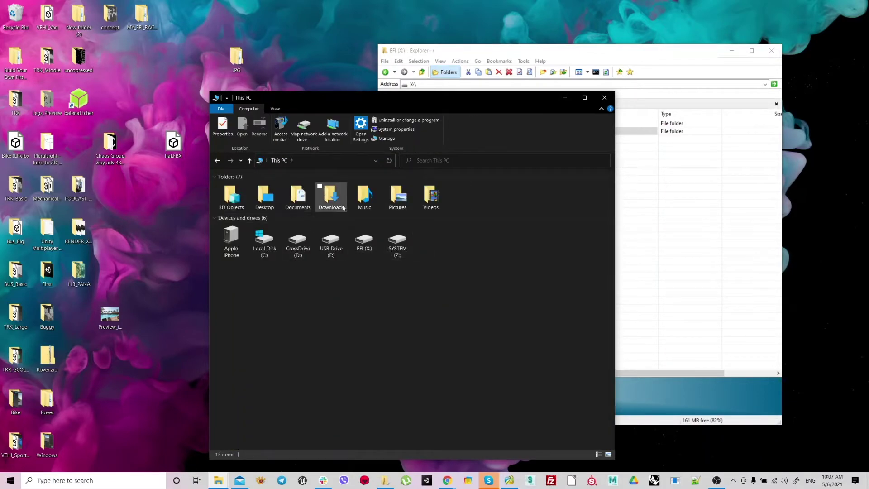
{"action": "double_click", "coordinate": [317, 195]}
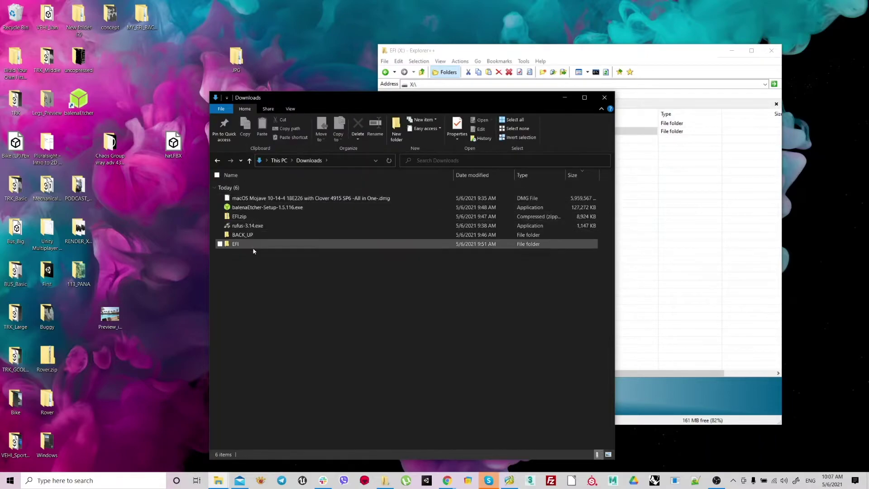
{"action": "left_click", "coordinate": [237, 243]}
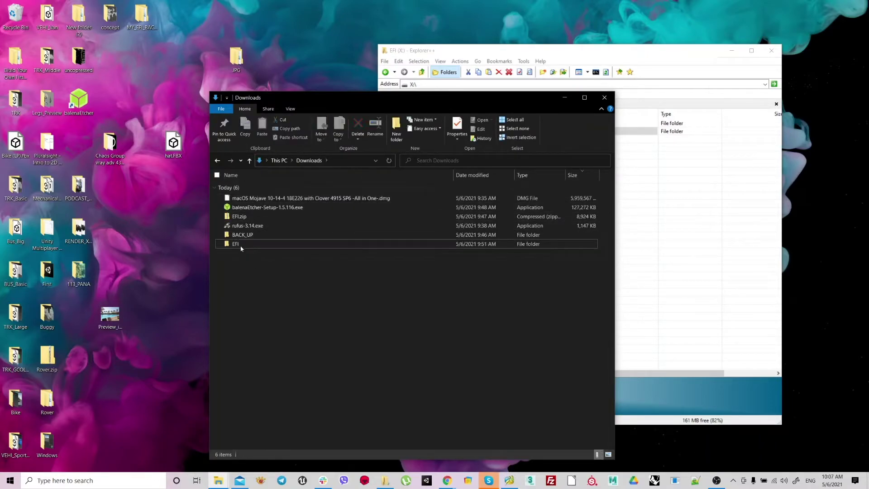
{"action": "double_click", "coordinate": [236, 244]}
{"action": "double_click", "coordinate": [240, 188]}
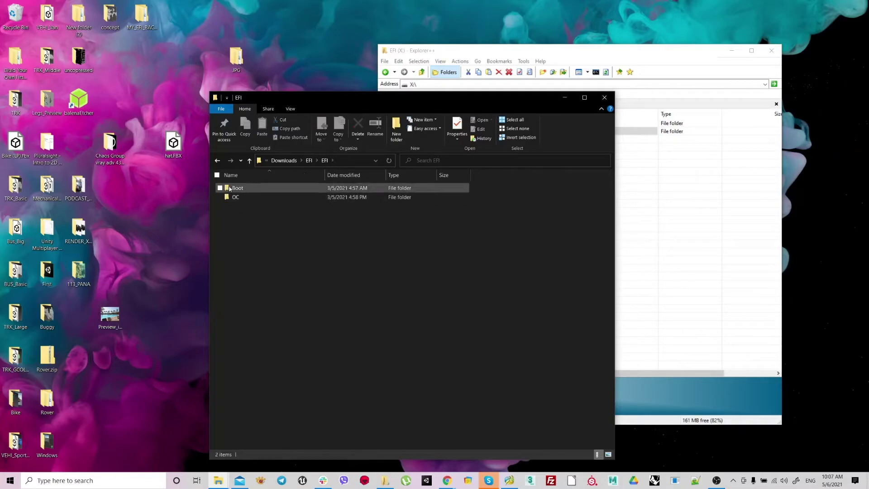
{"action": "key", "text": "alt+Left"}
{"action": "right_click", "coordinate": [243, 191]}
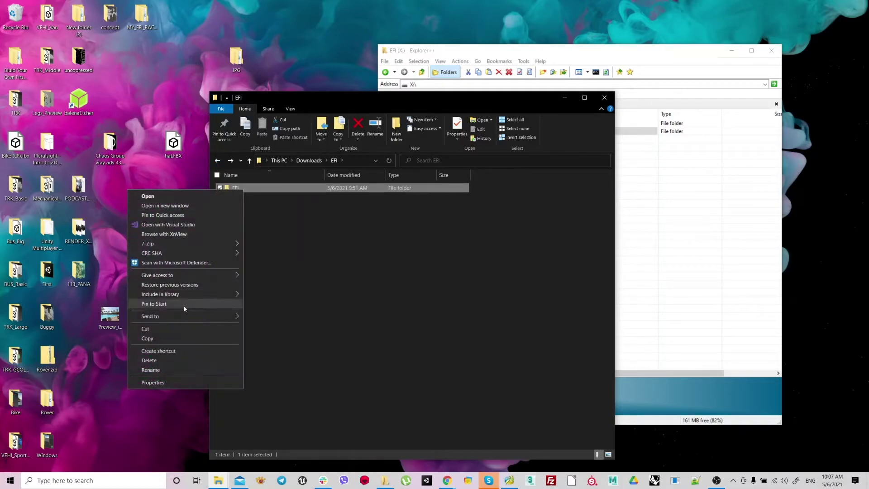
- Copy the downloaded inner EFI folder and select the old EFI folder on X: in Explorer++
{"action": "left_click", "coordinate": [155, 339]}
{"action": "left_click", "coordinate": [771, 211]}
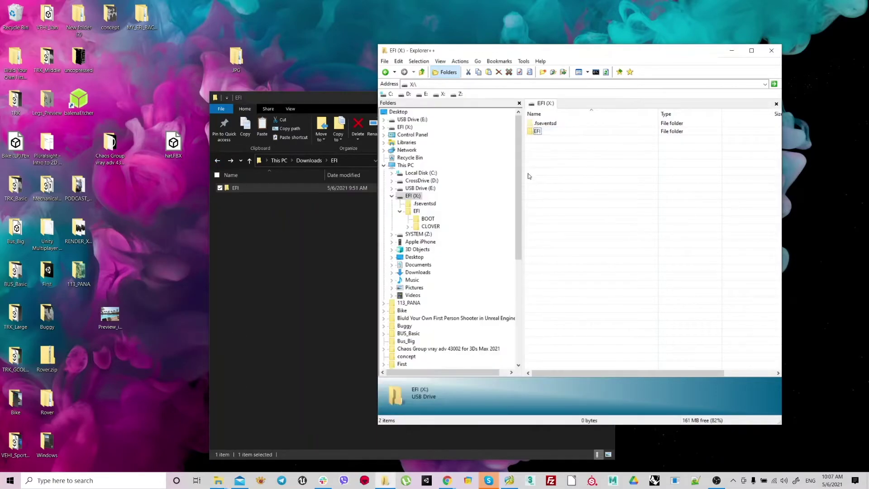
{"action": "left_click", "coordinate": [535, 131]}
{"action": "right_click", "coordinate": [535, 131]}
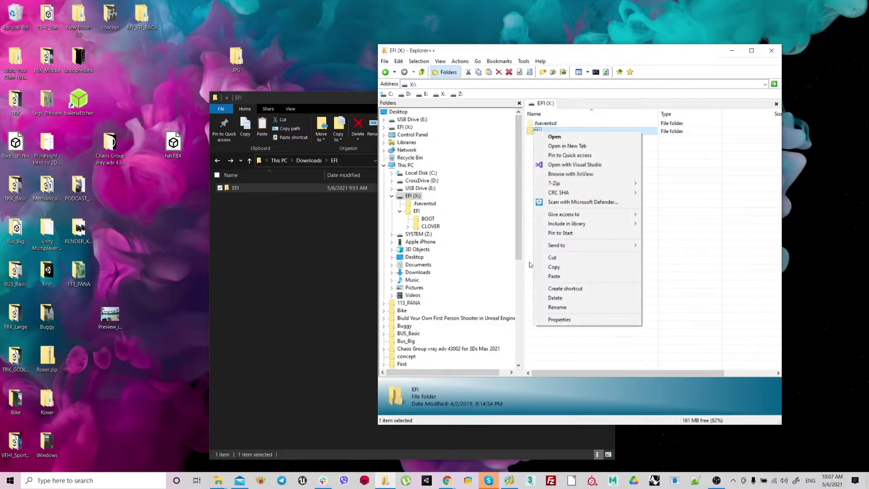
{"action": "left_click", "coordinate": [710, 251]}
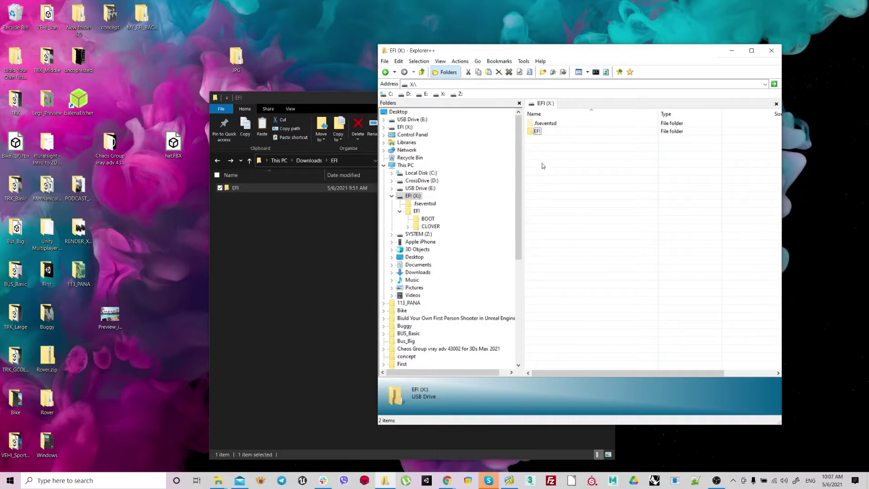
- Create a folder named BACKUP on X:\ and move the old EFI folder into it
{"action": "right_click", "coordinate": [558, 207]}
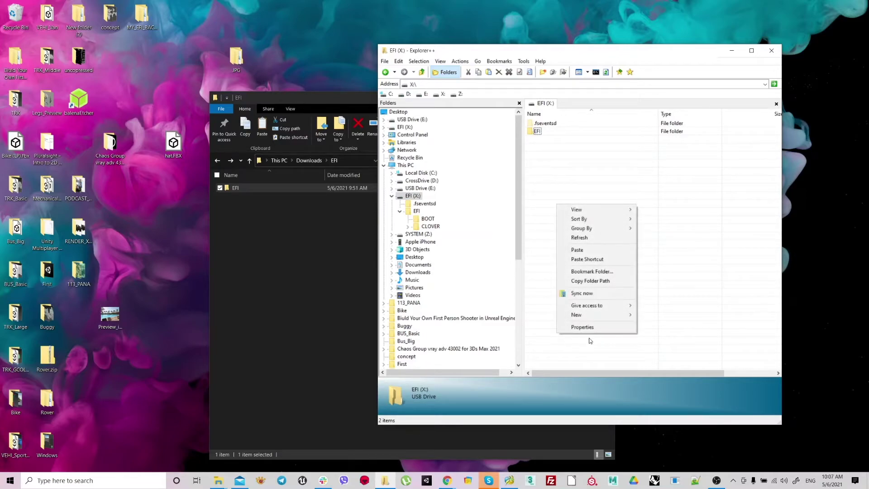
{"action": "mouse_move", "coordinate": [584, 314]}
{"action": "left_click", "coordinate": [651, 316]}
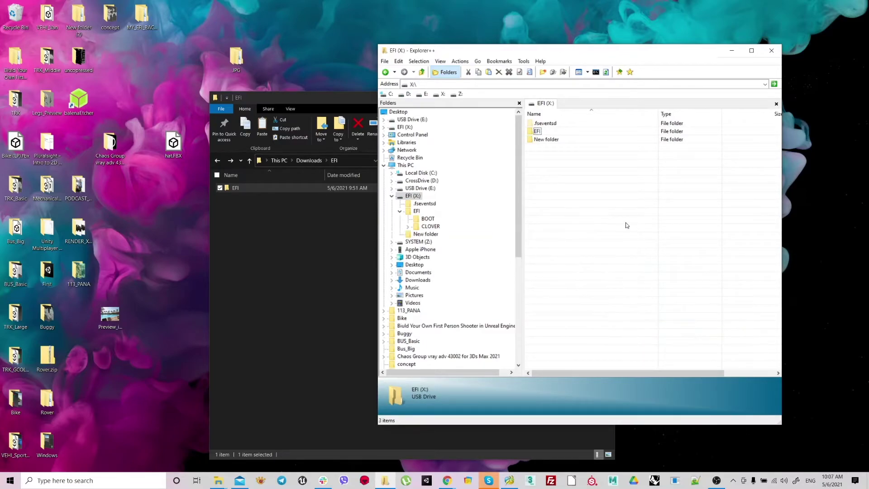
{"action": "right_click", "coordinate": [546, 143]}
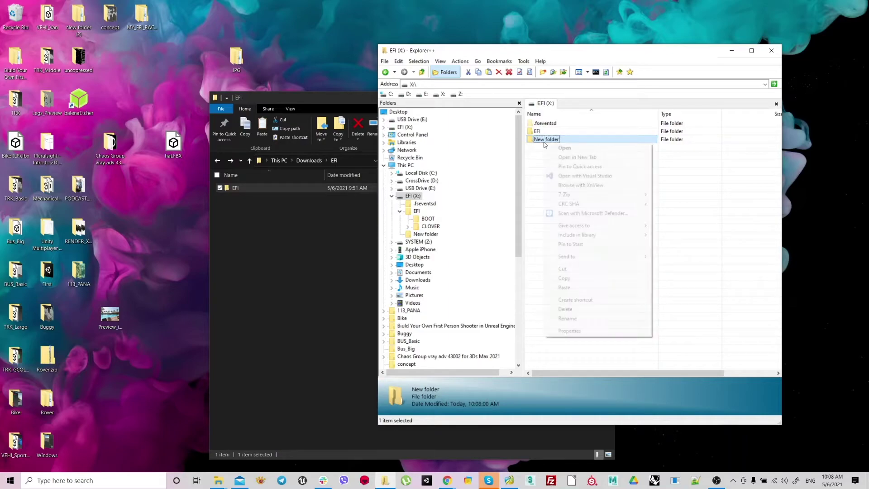
{"action": "left_click", "coordinate": [566, 318]}
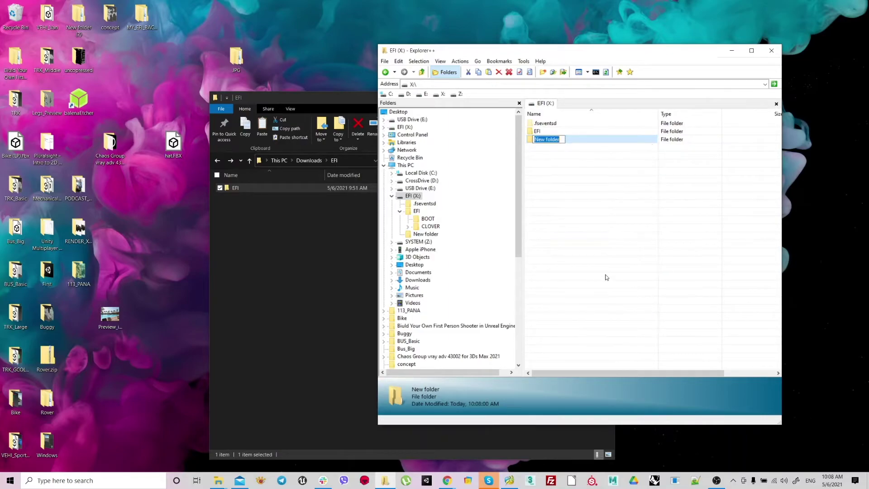
{"action": "type", "text": "BACKUP"}
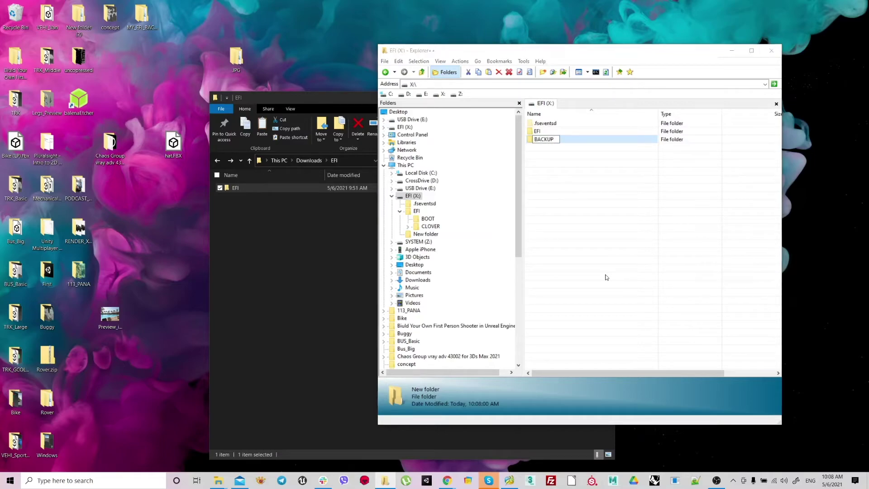
{"action": "key", "text": "Return"}
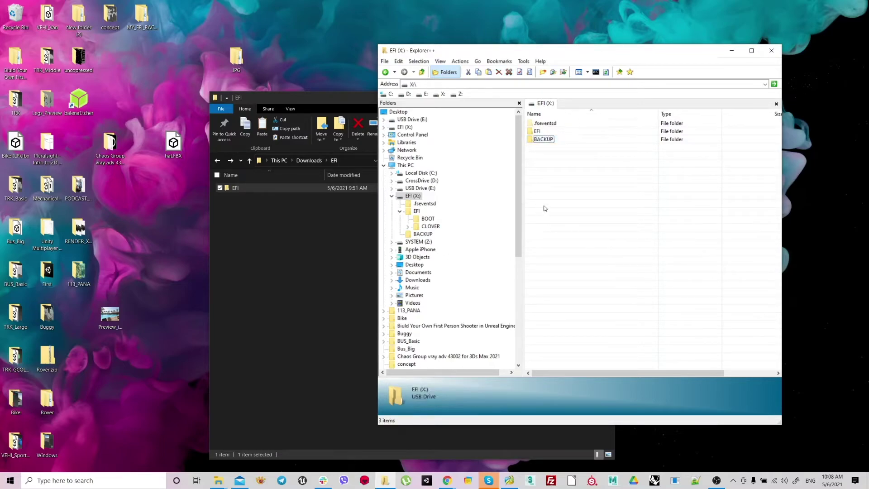
{"action": "left_click_drag", "start_coordinate": [538, 132], "coordinate": [543, 142]}
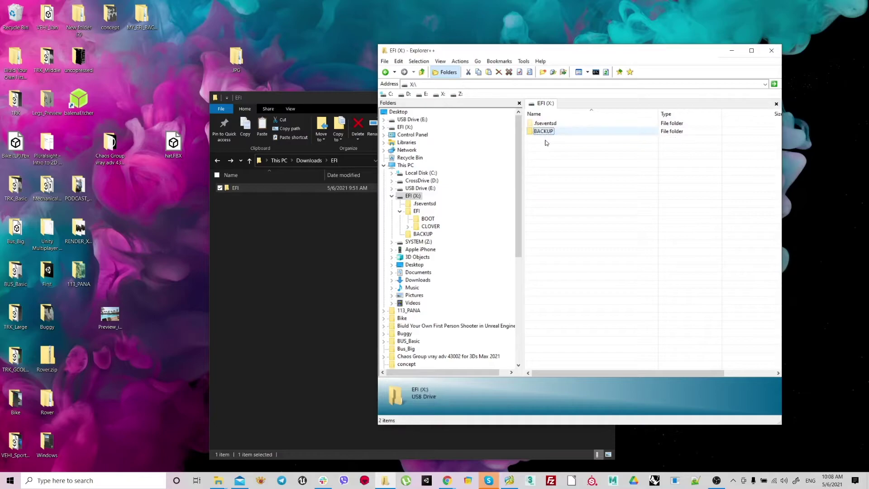
- Paste the downloaded EFI folder onto the EFI (X:) drive in Explorer++, next to BACKUP
{"action": "left_click", "coordinate": [270, 189]}
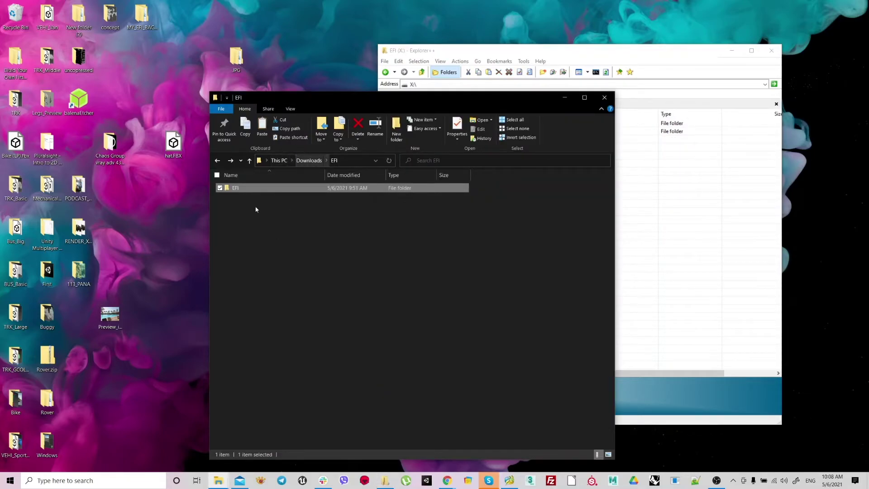
{"action": "left_click", "coordinate": [632, 164]}
{"action": "key", "text": "ctrl+v"}
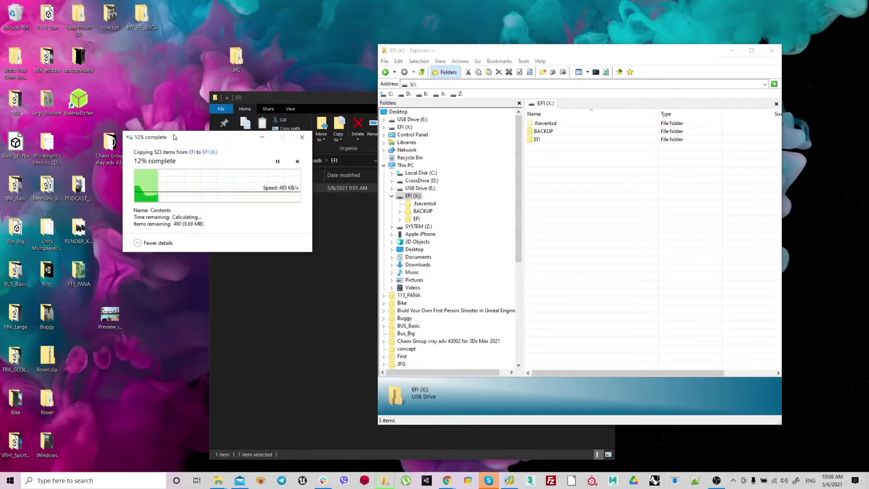
{"action": "left_click_drag", "start_coordinate": [213, 135], "coordinate": [292, 145]}
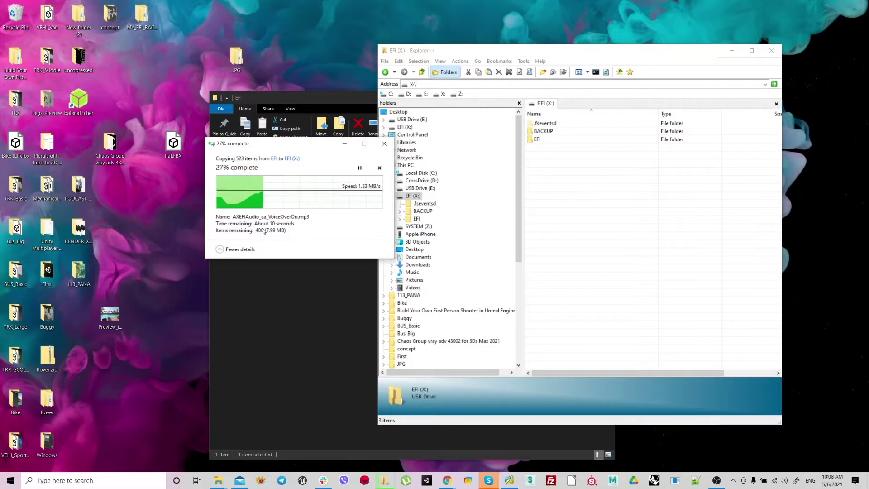
{"action": "left_click_drag", "start_coordinate": [285, 151], "coordinate": [265, 170]}
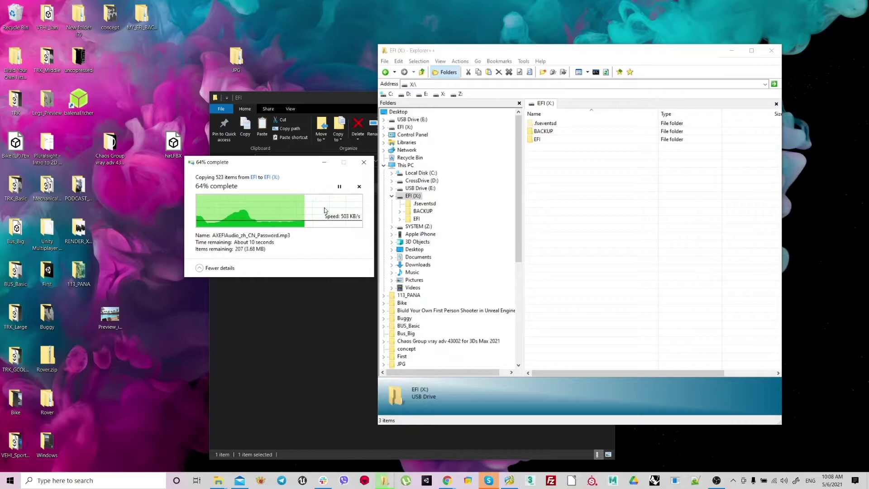
- After the copy, close File Explorer, collapse EFI (X:), and return to MiniTool Partition Wizard
{"action": "key", "text": "alt+Tab"}
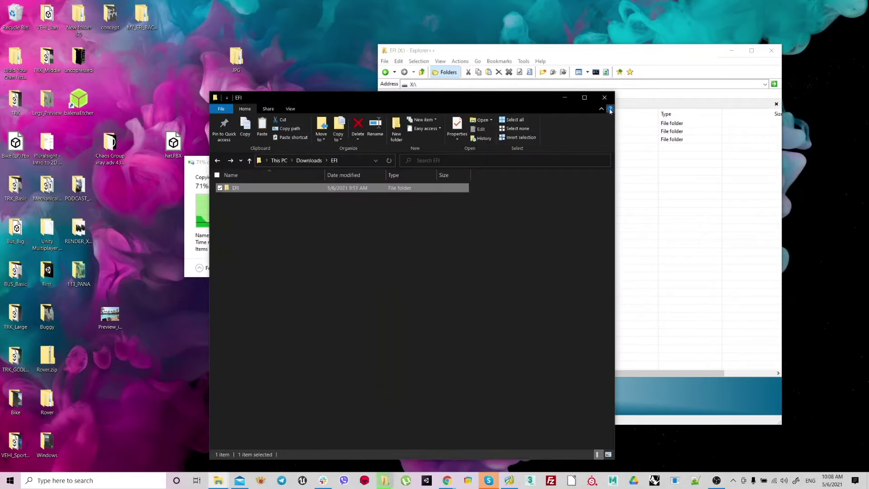
{"action": "left_click", "coordinate": [605, 97]}
{"action": "left_click_drag", "start_coordinate": [286, 166], "coordinate": [279, 163]}
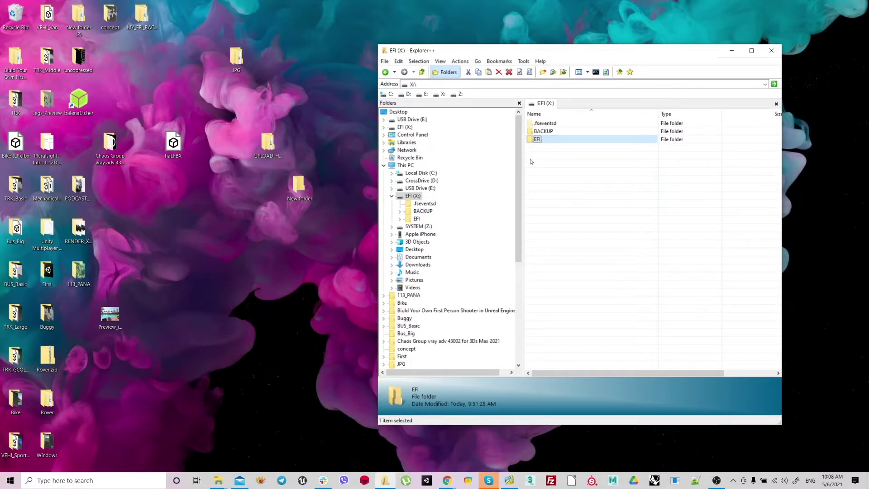
{"action": "left_click", "coordinate": [392, 198]}
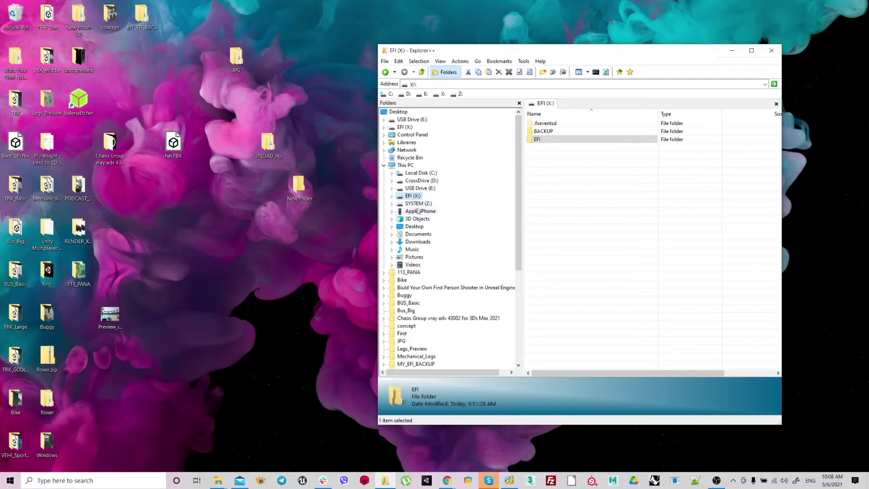
{"action": "left_click", "coordinate": [510, 480]}
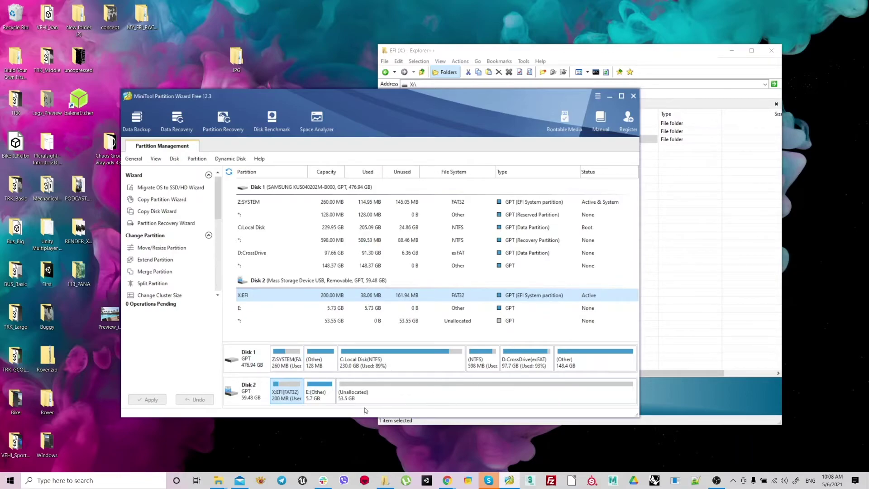
- Close Explorer++, then hide the 200 MB X:EFI partition on Disk 2 and apply it
{"action": "left_click", "coordinate": [772, 51]}
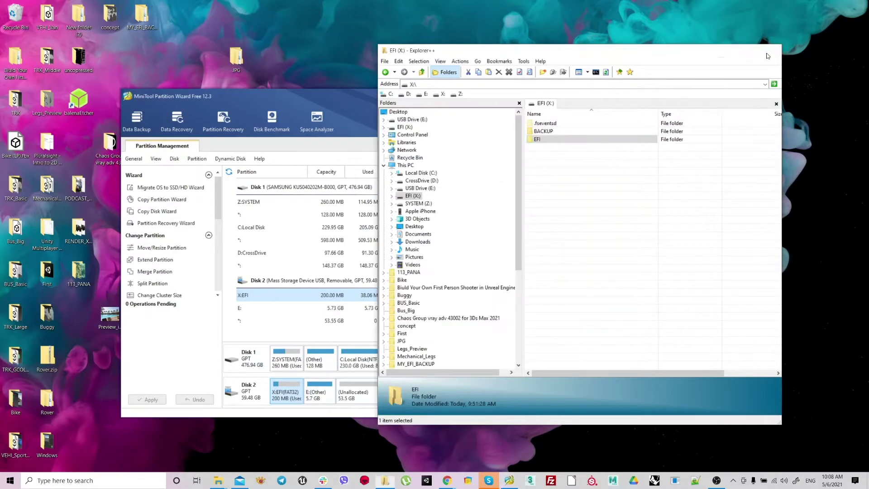
{"action": "right_click", "coordinate": [281, 399]}
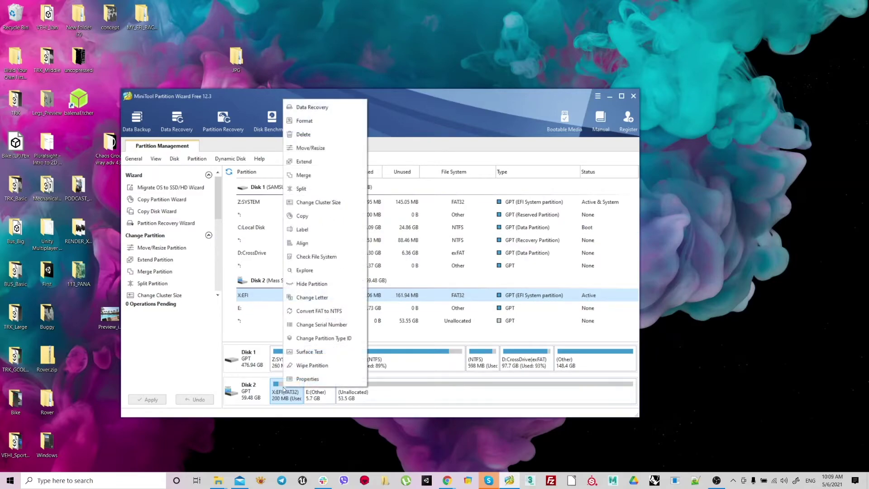
{"action": "left_click", "coordinate": [308, 283]}
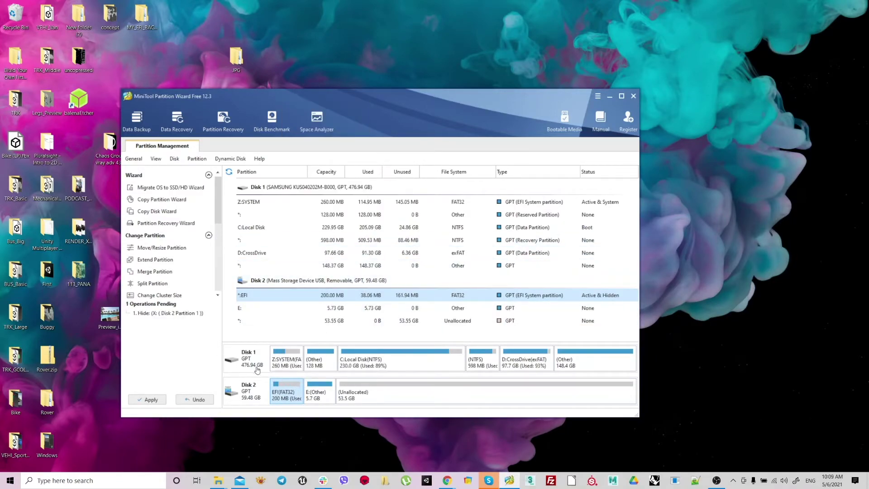
{"action": "left_click", "coordinate": [149, 400]}
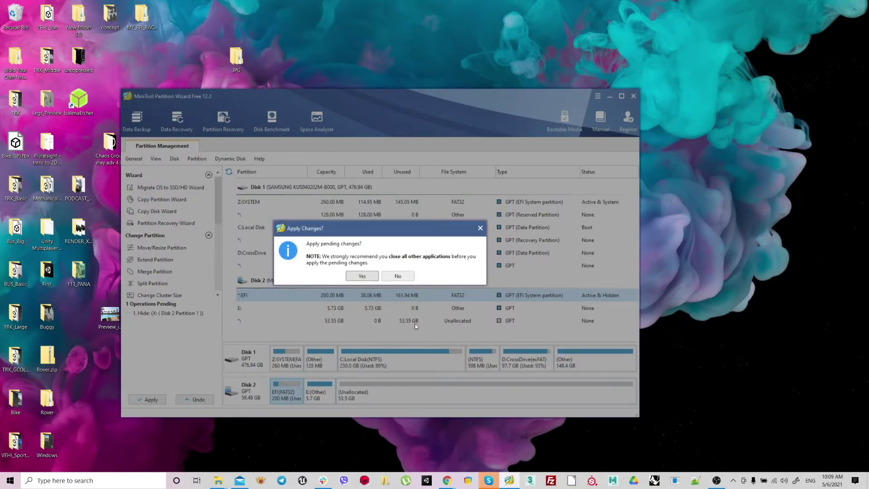
{"action": "left_click", "coordinate": [361, 276]}
{"action": "left_click", "coordinate": [378, 272]}
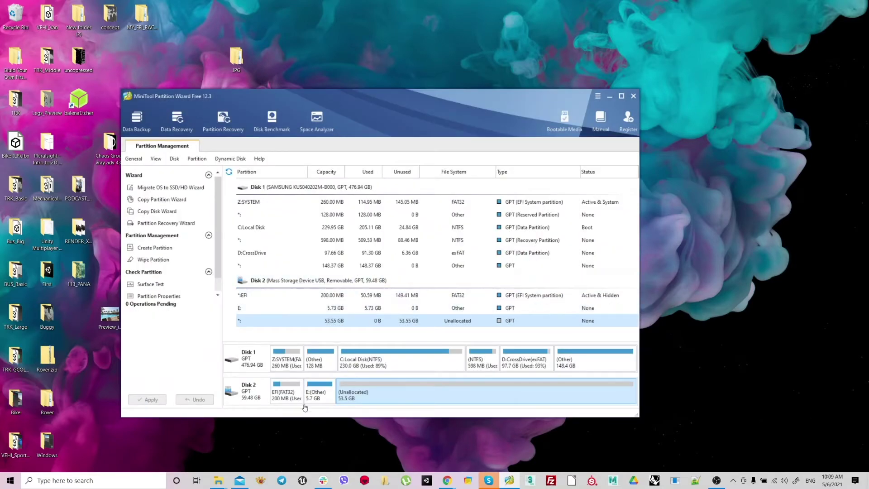
- Open This PC in a new File Explorer and check that EFI (X:) is gone, selecting USB Drive (E:)
{"action": "key", "text": "super+e"}
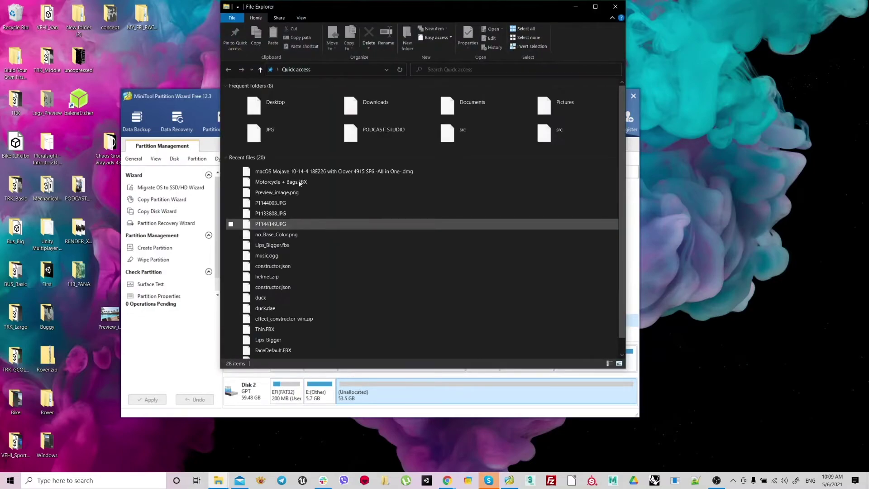
{"action": "double_click", "coordinate": [281, 100]}
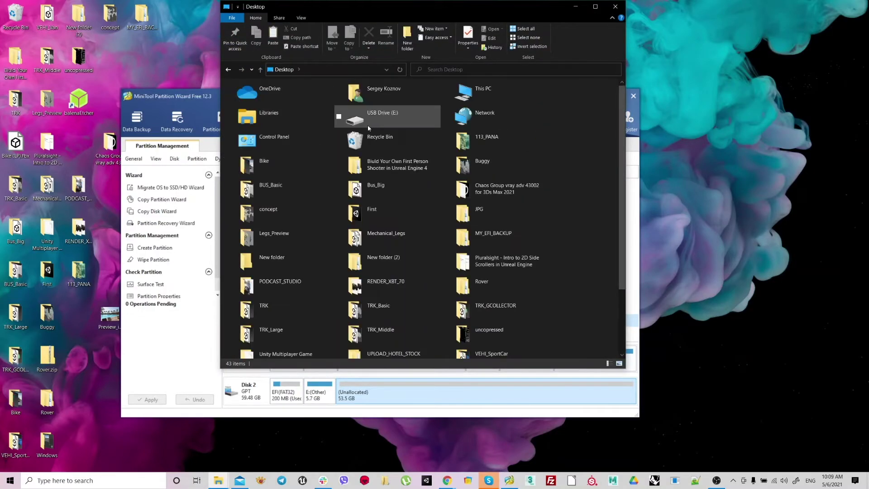
{"action": "double_click", "coordinate": [474, 96]}
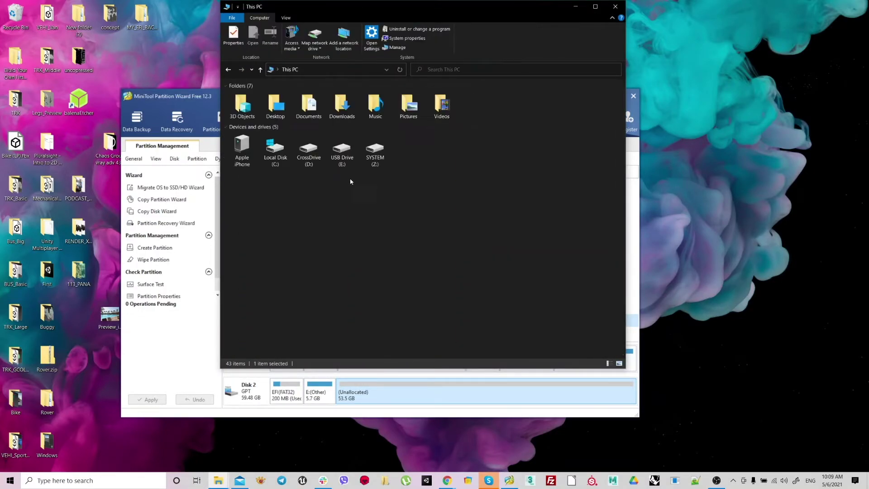
{"action": "left_click_drag", "start_coordinate": [401, 178], "coordinate": [335, 181]}
{"action": "left_click", "coordinate": [341, 170]}
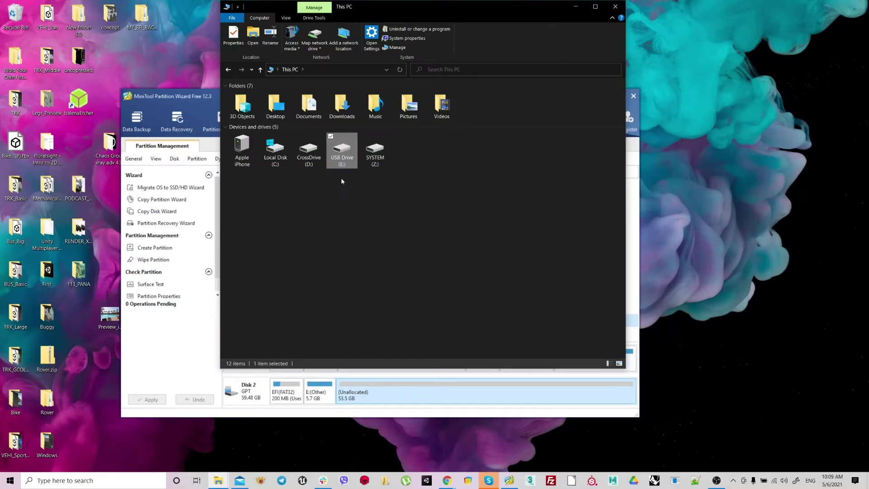
- Close File Explorer, look over Disk 2's partitions including the hidden EFI, then quit MiniTool Partition Wizard
{"action": "left_click", "coordinate": [617, 6]}
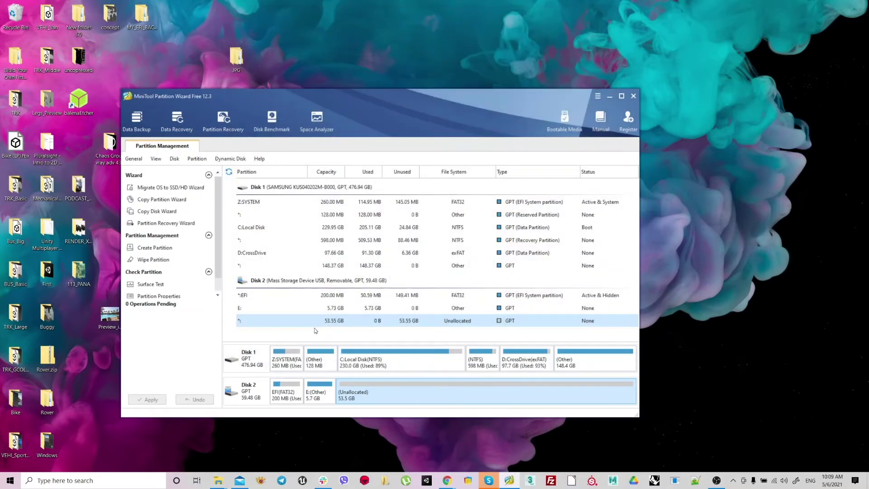
{"action": "left_click", "coordinate": [276, 394]}
{"action": "left_click", "coordinate": [329, 395]}
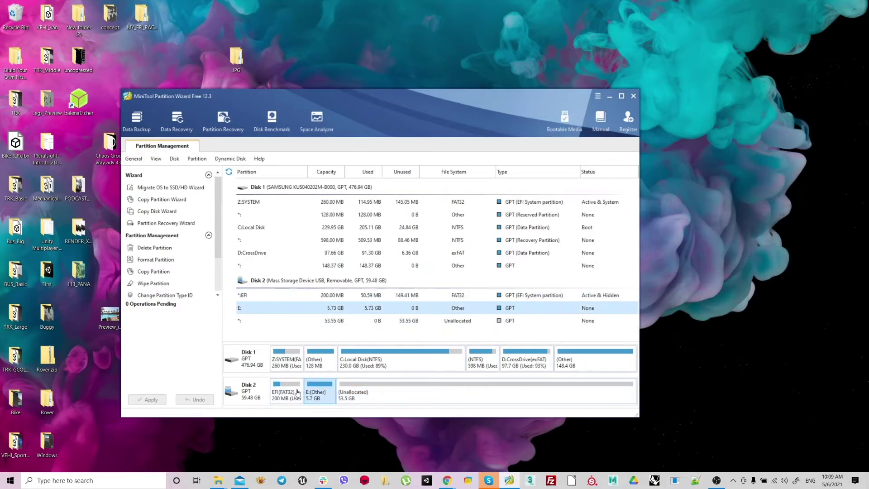
{"action": "left_click", "coordinate": [275, 393]}
{"action": "left_click", "coordinate": [261, 394]}
{"action": "left_click", "coordinate": [291, 391]}
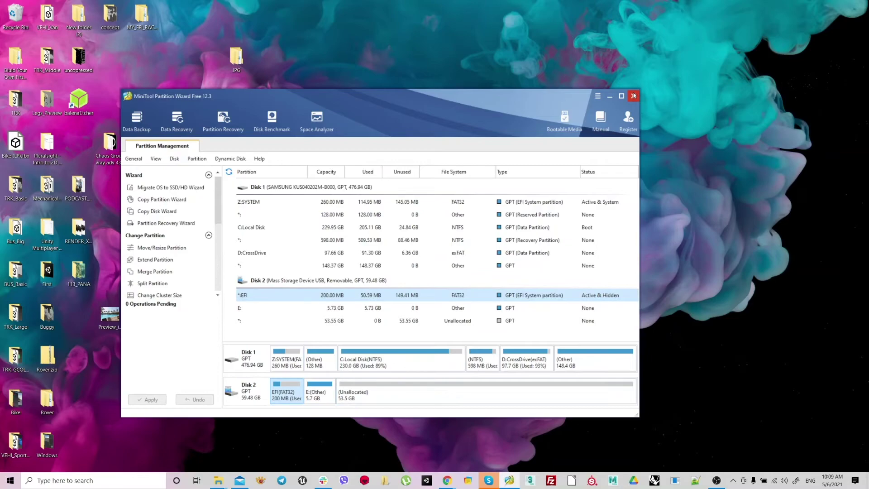
{"action": "left_click", "coordinate": [634, 96]}
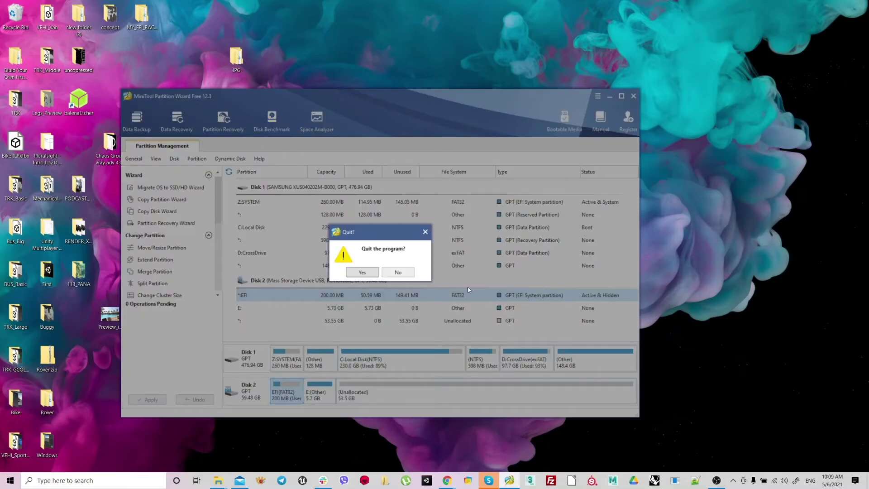
{"action": "left_click", "coordinate": [361, 273]}
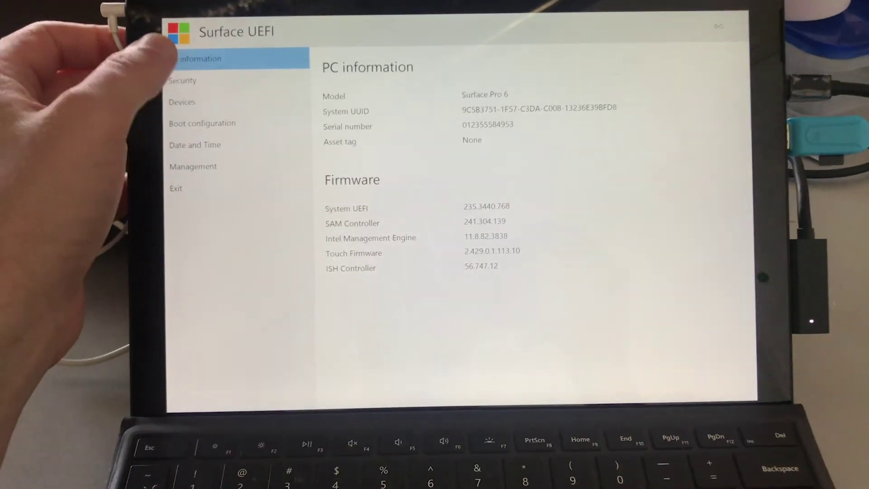
- Enable USB Storage in Surface UEFI's Boot configuration under Devices, then exit to restart
{"action": "left_click", "coordinate": [201, 93]}
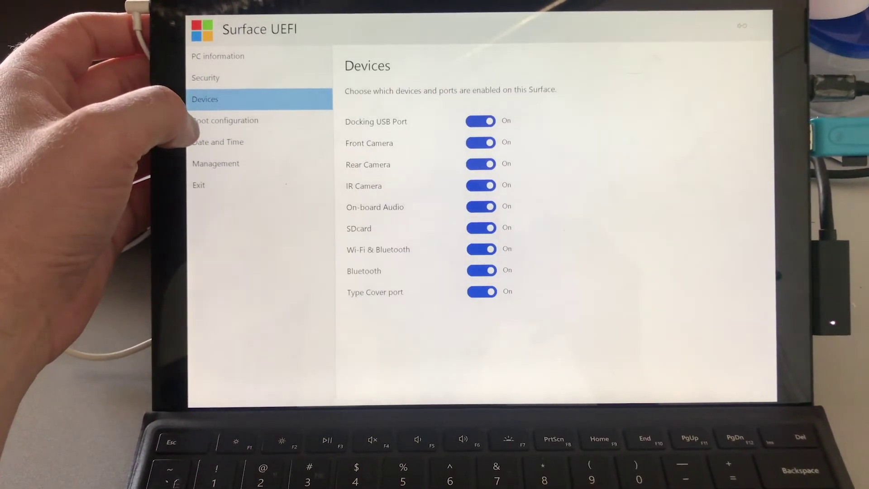
{"action": "left_click", "coordinate": [206, 121]}
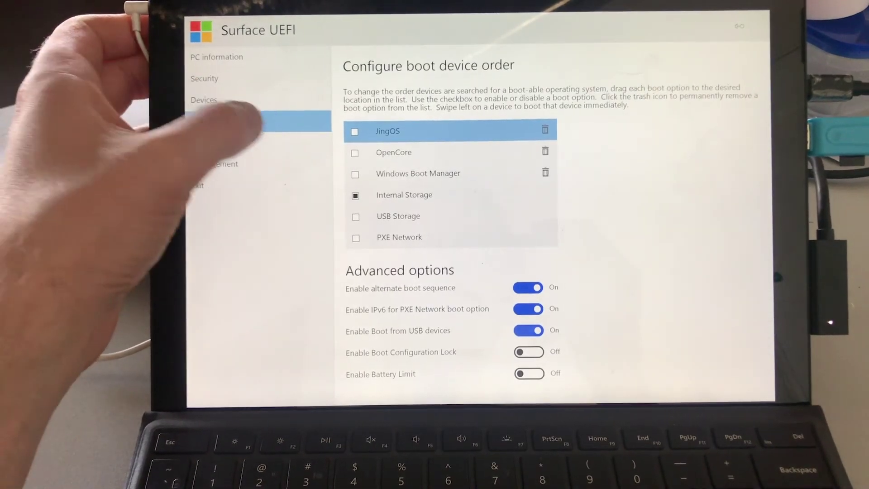
{"action": "left_click", "coordinate": [385, 196]}
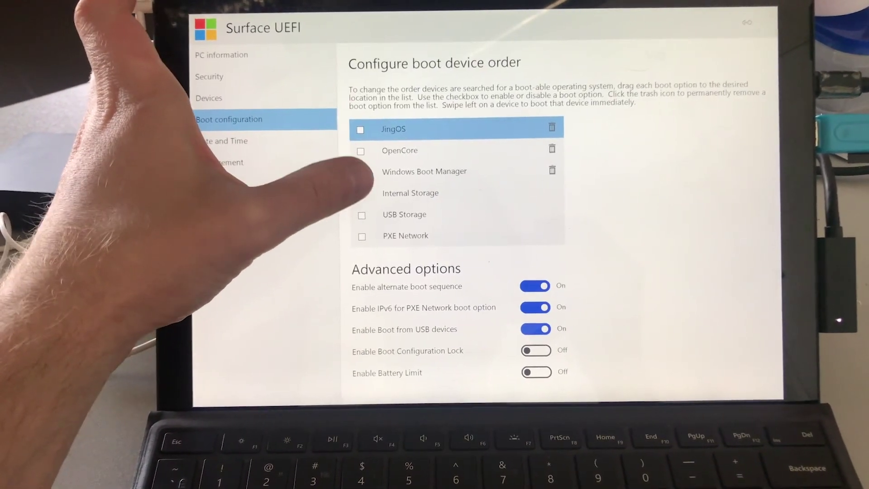
{"action": "left_click", "coordinate": [367, 212]}
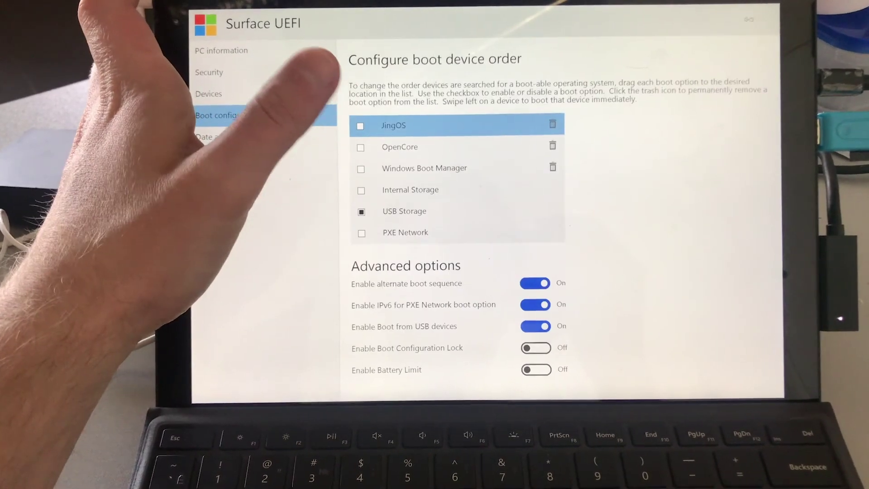
{"action": "left_click", "coordinate": [215, 176]}
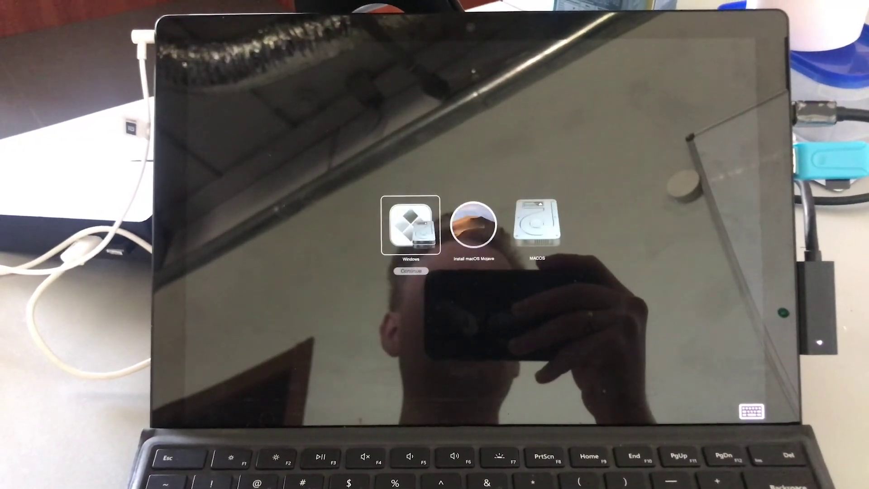
- In the OpenCore picker, move the selection back and forth between Windows and Install macOS Mojave
{"action": "key", "text": "Right"}
{"action": "key", "text": "Right"}
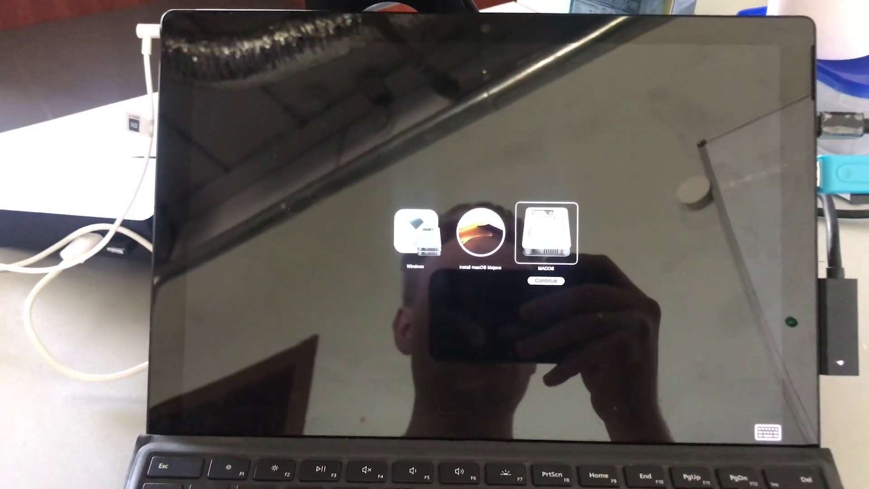
{"action": "key", "text": "Left"}
{"action": "key", "text": "Right"}
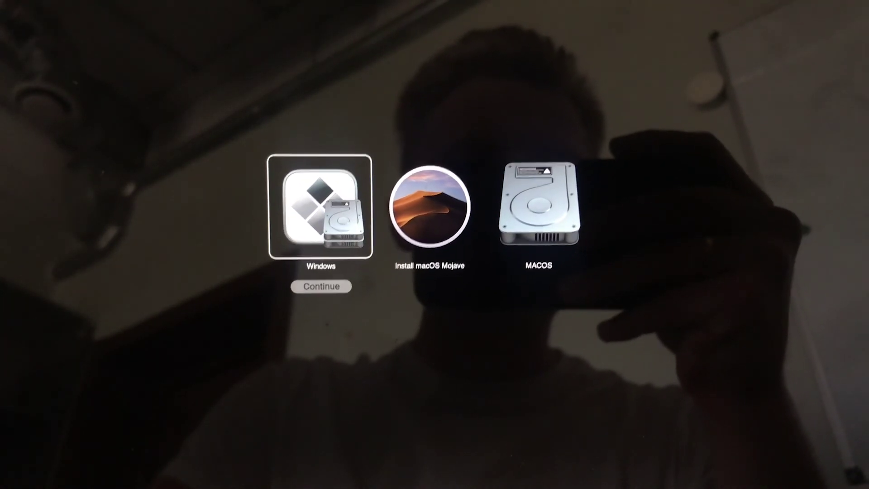
{"action": "key", "text": "Right"}
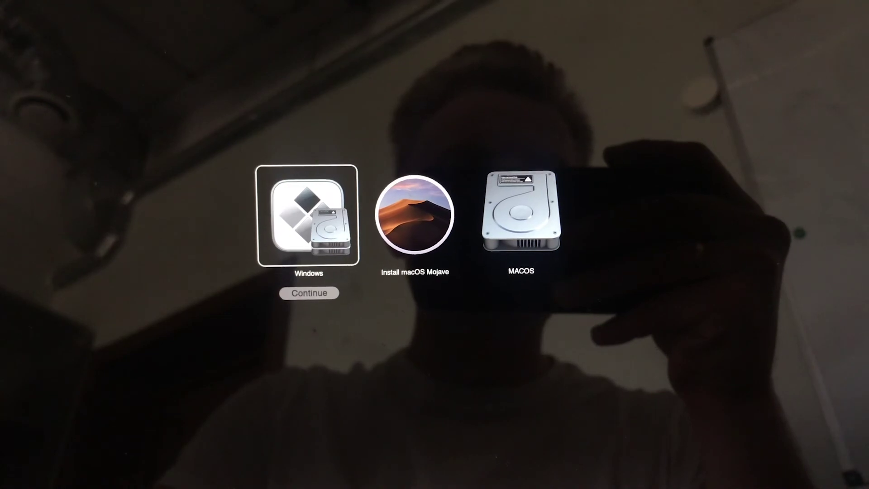
{"action": "key", "text": "Right"}
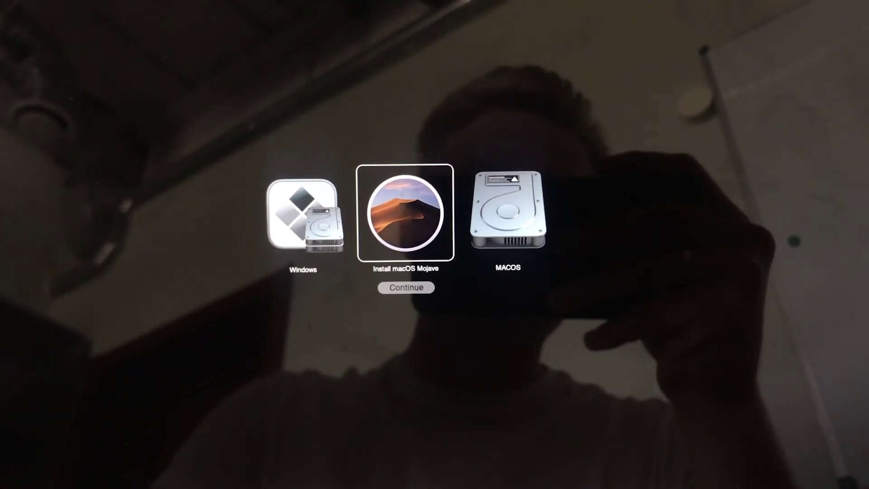
{"action": "key", "text": "Left"}
{"action": "key", "text": "Right"}
{"action": "key", "text": "Left"}
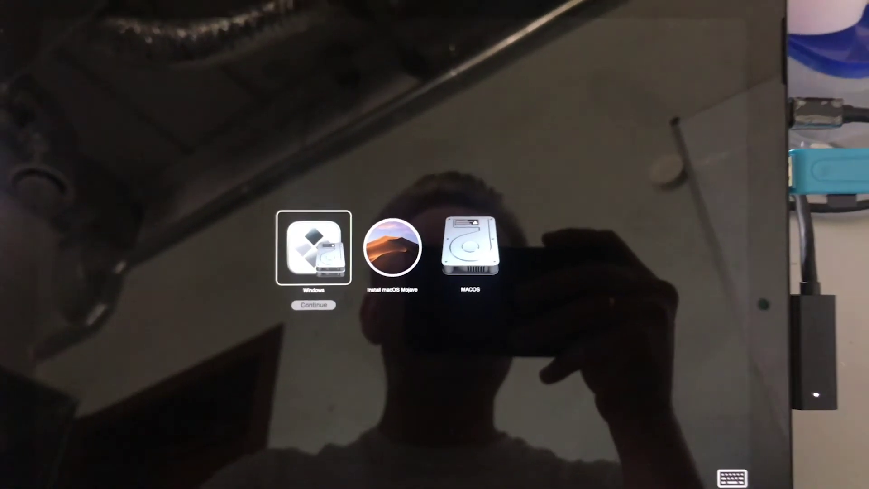
{"action": "key", "text": "Right"}
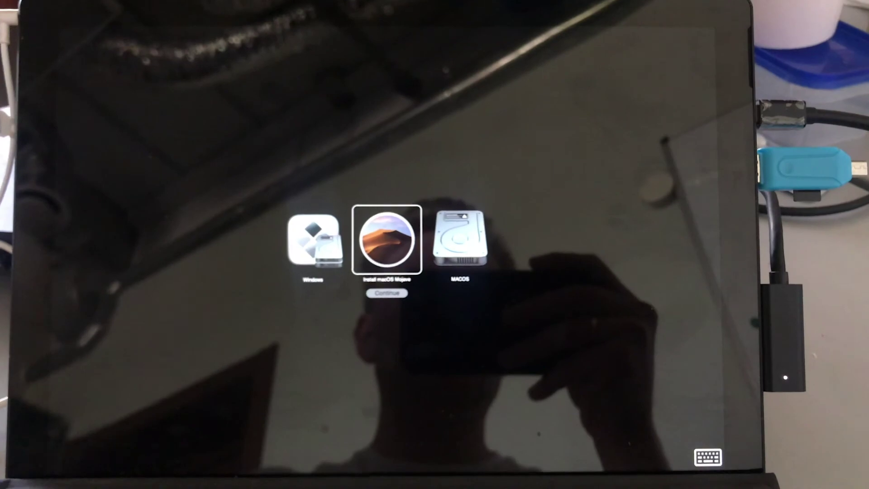
{"action": "key", "text": "Left"}
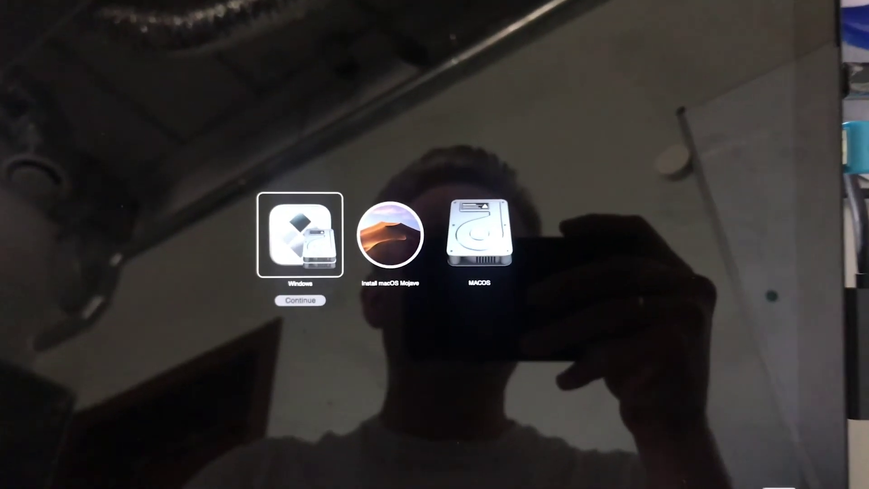